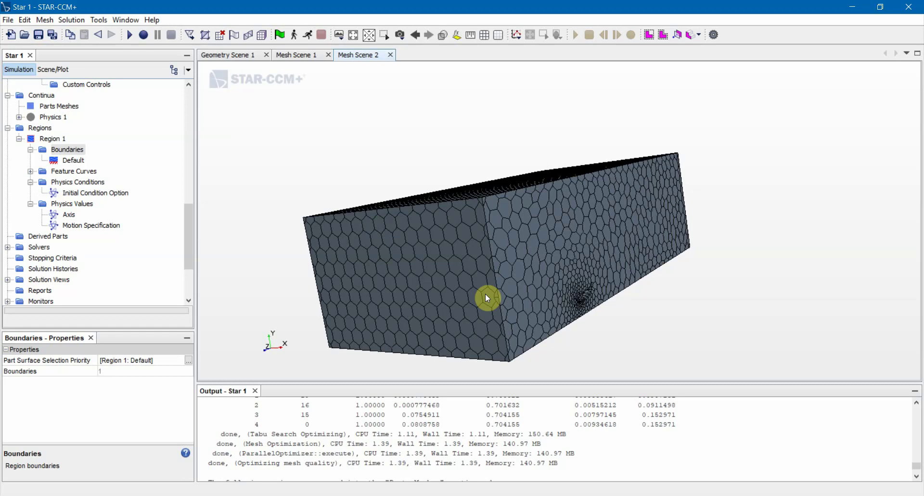
Orbit and zoom the meshed block to inspect it, selecting Region 1's boundaries
{"action": "scroll", "coordinate": [530, 273], "scroll_direction": "up", "scroll_amount": 5}
{"action": "scroll", "coordinate": [491, 264], "scroll_direction": "up", "scroll_amount": 3}
{"action": "scroll", "coordinate": [650, 255], "scroll_direction": "up", "scroll_amount": 3}
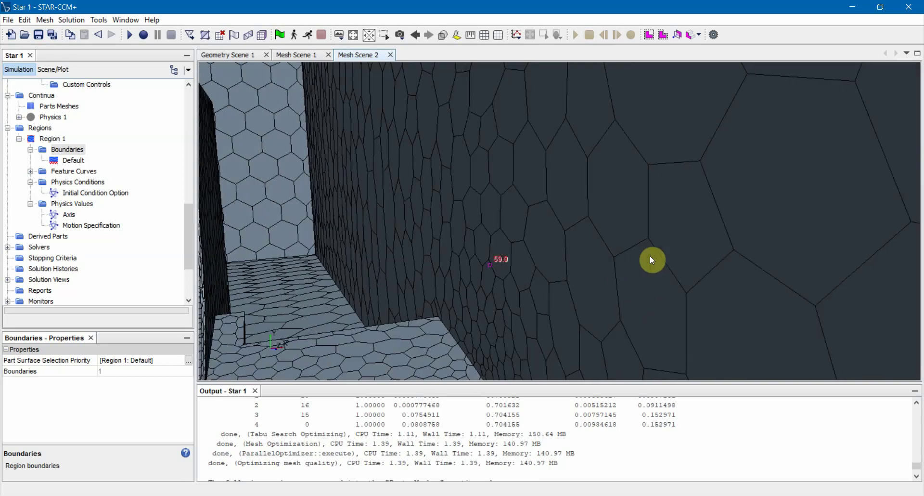
{"action": "mouse_move", "coordinate": [650, 260]}
{"action": "left_mouse_down"}
{"action": "mouse_move", "coordinate": [629, 154]}
{"action": "mouse_move", "coordinate": [430, 321]}
{"action": "left_mouse_up"}
{"action": "scroll", "coordinate": [469, 305], "scroll_direction": "up", "scroll_amount": 3}
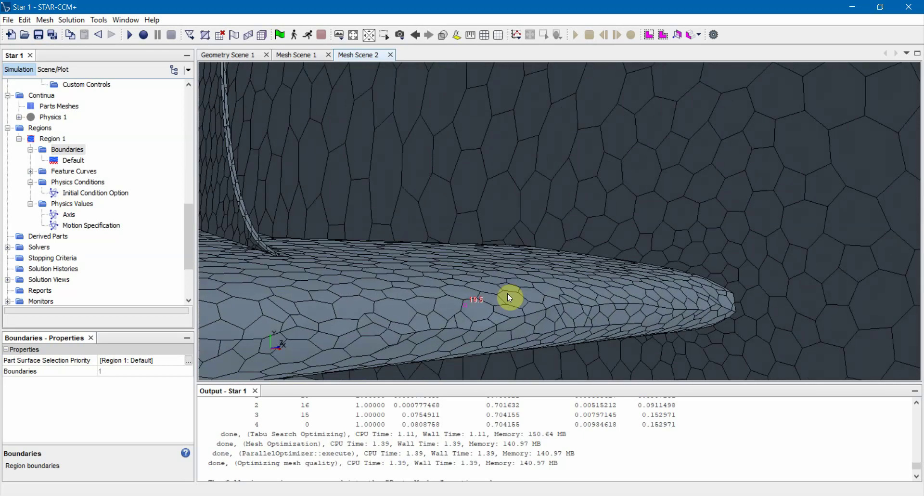
{"action": "mouse_move", "coordinate": [509, 296]}
{"action": "left_mouse_down"}
{"action": "mouse_move", "coordinate": [675, 270]}
{"action": "mouse_move", "coordinate": [501, 300]}
{"action": "mouse_move", "coordinate": [440, 295]}
{"action": "mouse_move", "coordinate": [521, 302]}
{"action": "mouse_move", "coordinate": [666, 244]}
{"action": "mouse_move", "coordinate": [457, 254]}
{"action": "mouse_move", "coordinate": [557, 275]}
{"action": "mouse_move", "coordinate": [513, 253]}
{"action": "mouse_move", "coordinate": [508, 260]}
{"action": "left_mouse_up"}
{"action": "scroll", "coordinate": [506, 256], "scroll_direction": "down", "scroll_amount": 5}
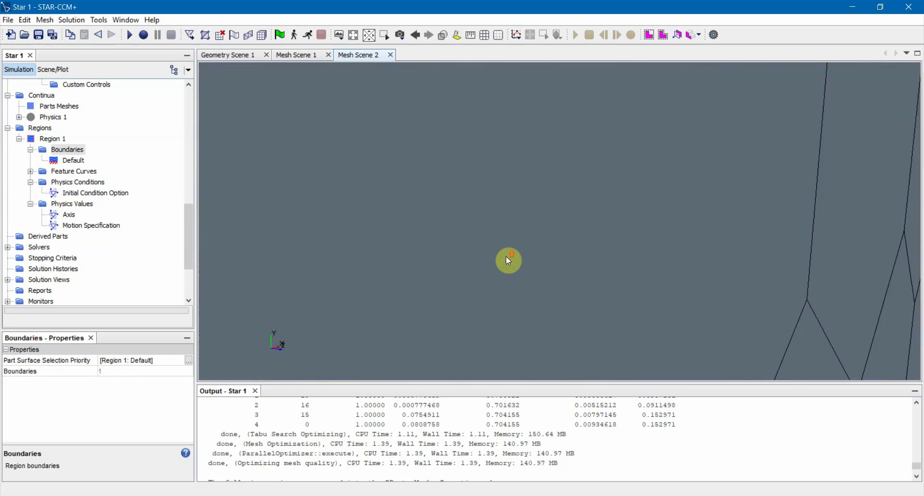
{"action": "scroll", "coordinate": [506, 256], "scroll_direction": "down", "scroll_amount": 5}
{"action": "scroll", "coordinate": [506, 256], "scroll_direction": "down", "scroll_amount": 3}
{"action": "scroll", "coordinate": [512, 261], "scroll_direction": "up", "scroll_amount": 5}
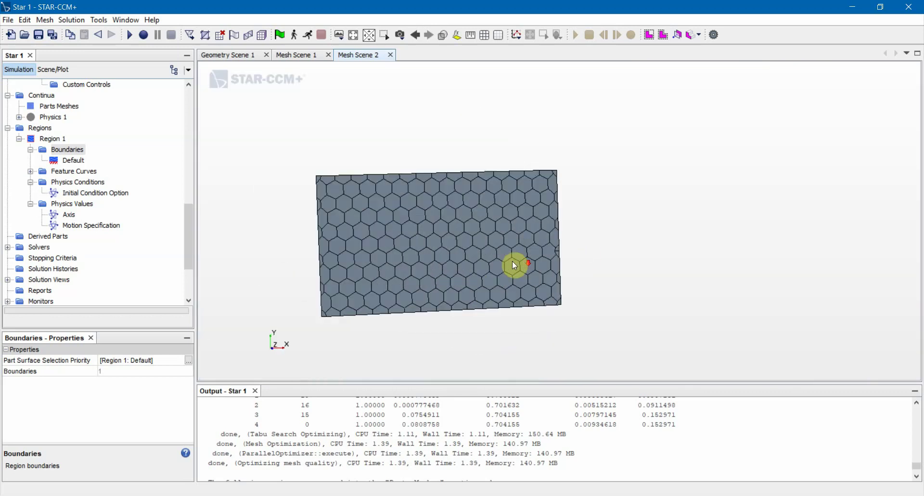
{"action": "mouse_move", "coordinate": [512, 261]}
{"action": "left_mouse_down"}
{"action": "mouse_move", "coordinate": [423, 256]}
{"action": "mouse_move", "coordinate": [520, 242]}
{"action": "mouse_move", "coordinate": [526, 215]}
{"action": "left_mouse_up"}
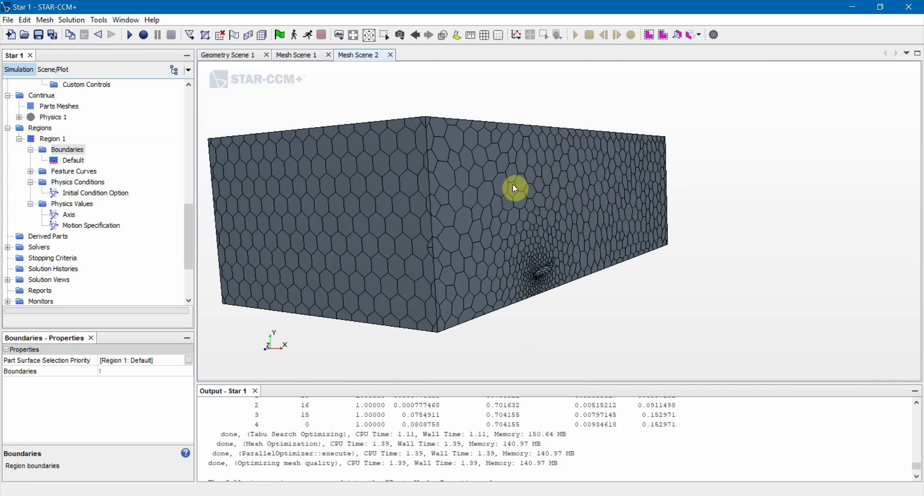
{"action": "left_click_drag", "start_coordinate": [513, 183], "coordinate": [217, 73]}
{"action": "left_click_drag", "start_coordinate": [310, 76], "coordinate": [383, 165]}
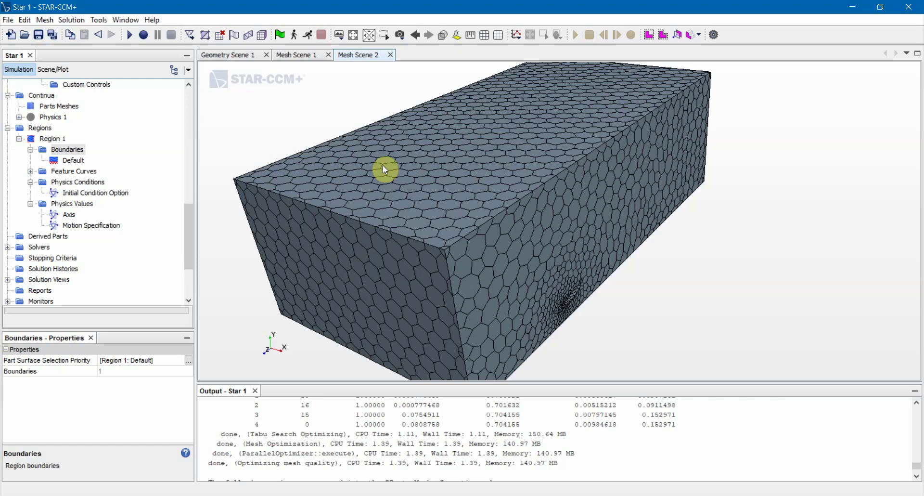
{"action": "left_click", "coordinate": [67, 149]}
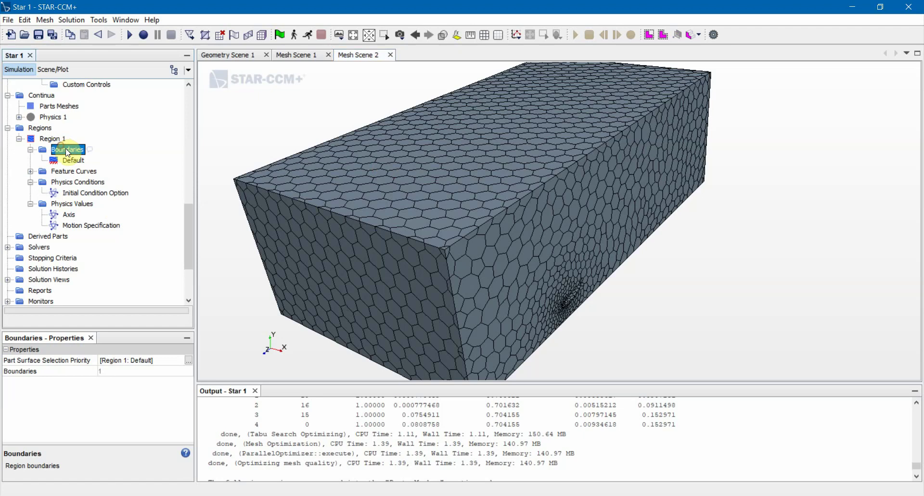
{"action": "left_click_drag", "start_coordinate": [259, 178], "coordinate": [339, 226]}
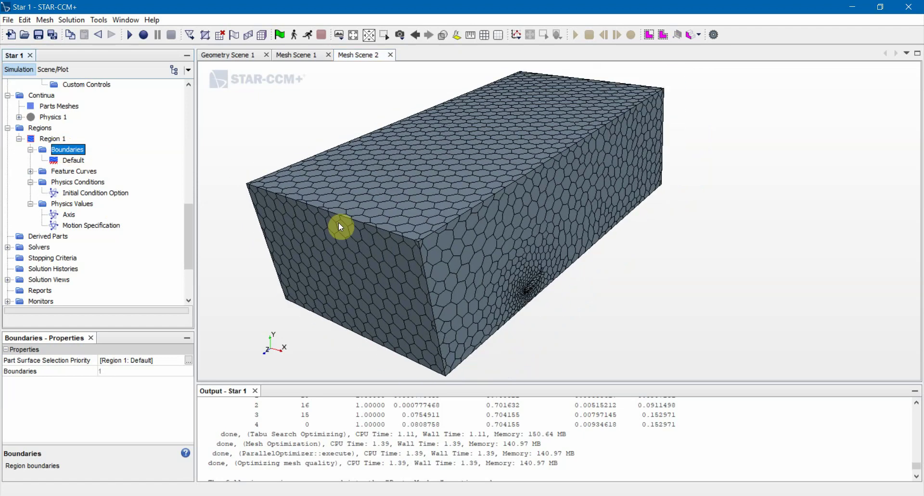
{"action": "scroll", "coordinate": [118, 189], "scroll_direction": "up", "scroll_amount": 4}
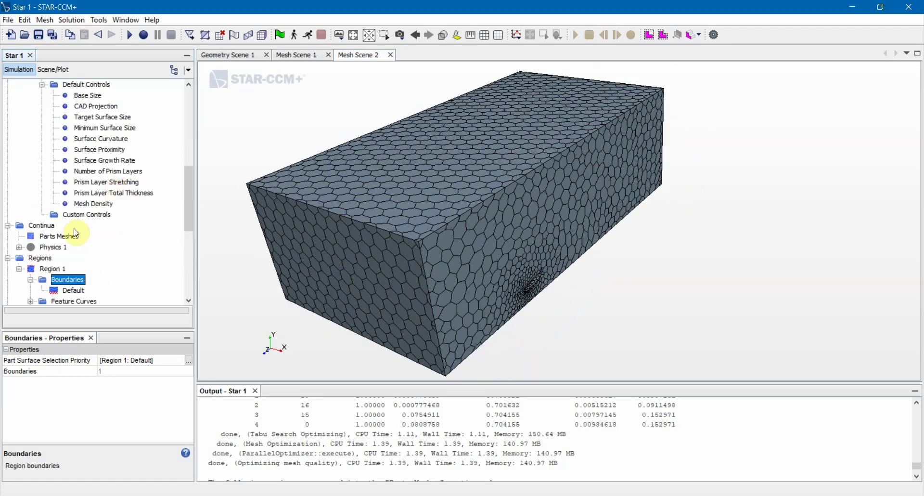
Select Physics 1 and expand it, briefly opening then collapsing its Models list
{"action": "left_click", "coordinate": [61, 249]}
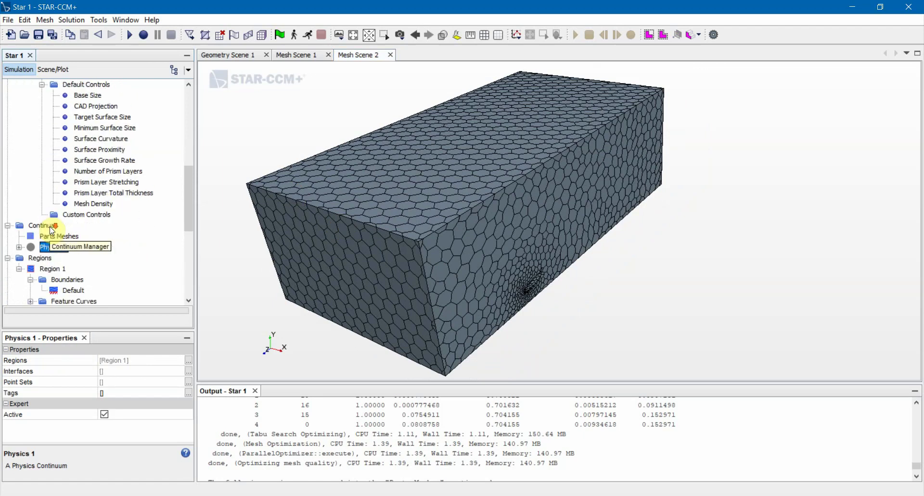
{"action": "left_click_drag", "start_coordinate": [310, 239], "coordinate": [330, 231]}
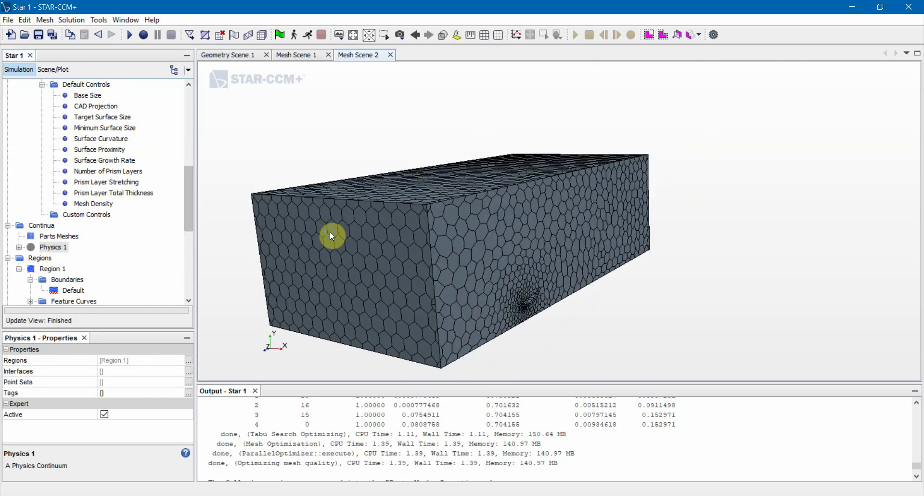
{"action": "scroll", "coordinate": [72, 226], "scroll_direction": "down", "scroll_amount": 1}
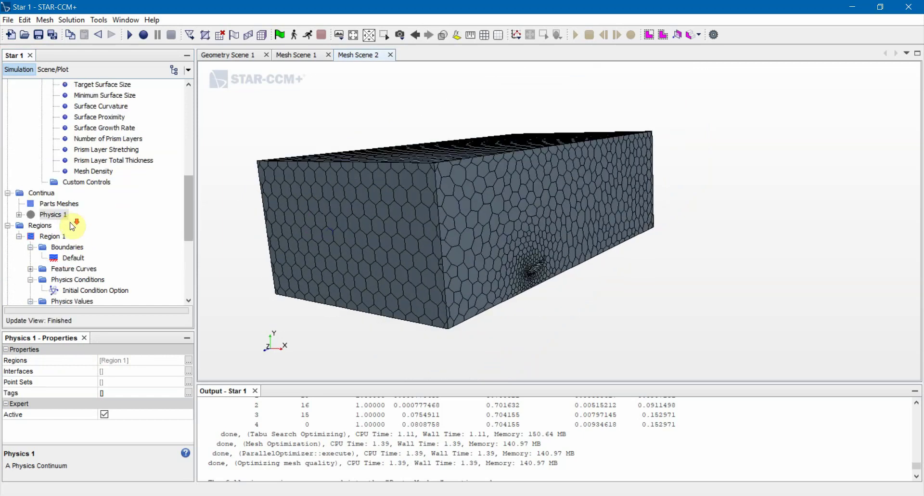
{"action": "left_click", "coordinate": [19, 214]}
{"action": "left_click", "coordinate": [31, 226]}
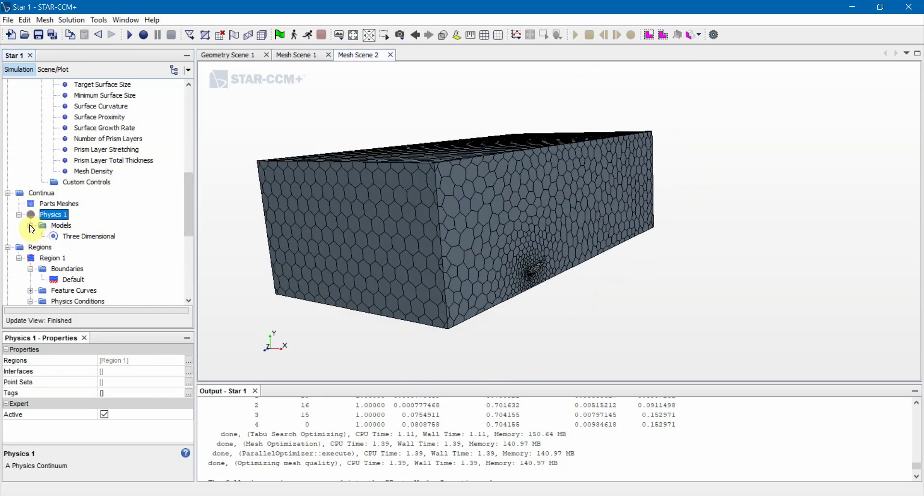
{"action": "left_click", "coordinate": [72, 237]}
{"action": "left_click", "coordinate": [60, 225]}
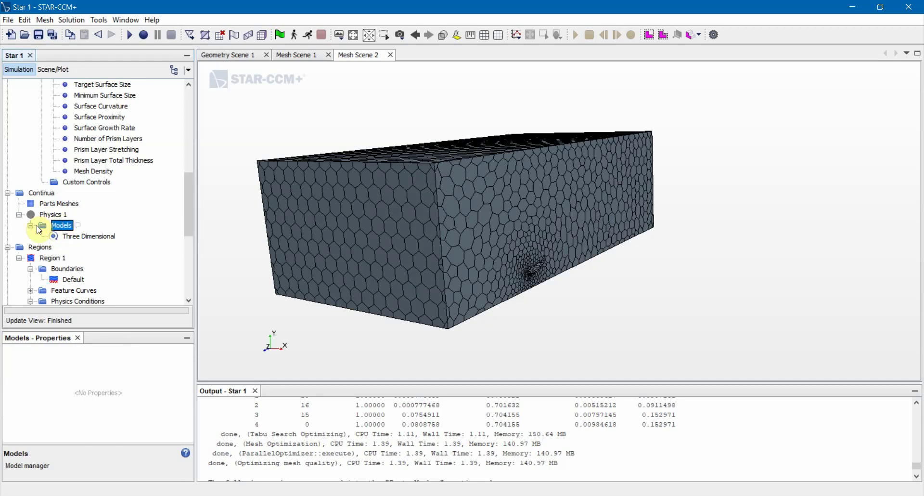
{"action": "left_click", "coordinate": [31, 225]}
Open Physics 1 model selection and try Implicit Unsteady, then Explicit Unsteady, removing each
{"action": "right_click", "coordinate": [48, 214]}
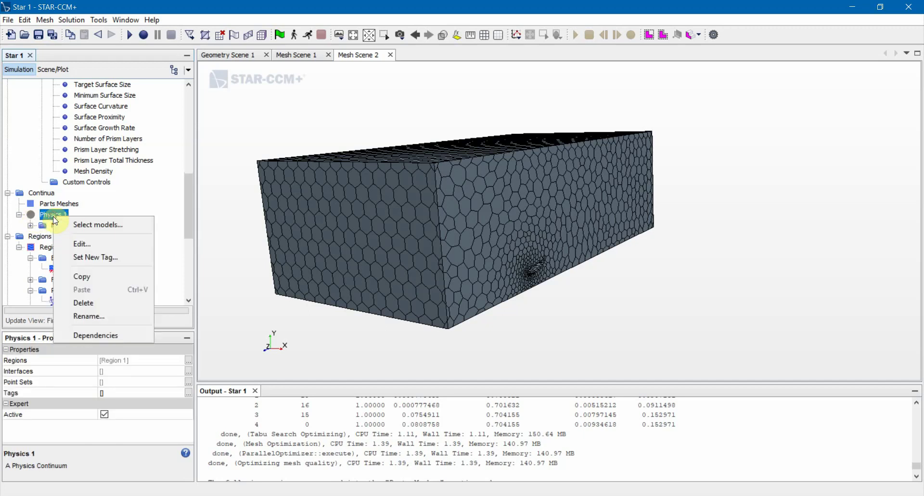
{"action": "left_click", "coordinate": [88, 224]}
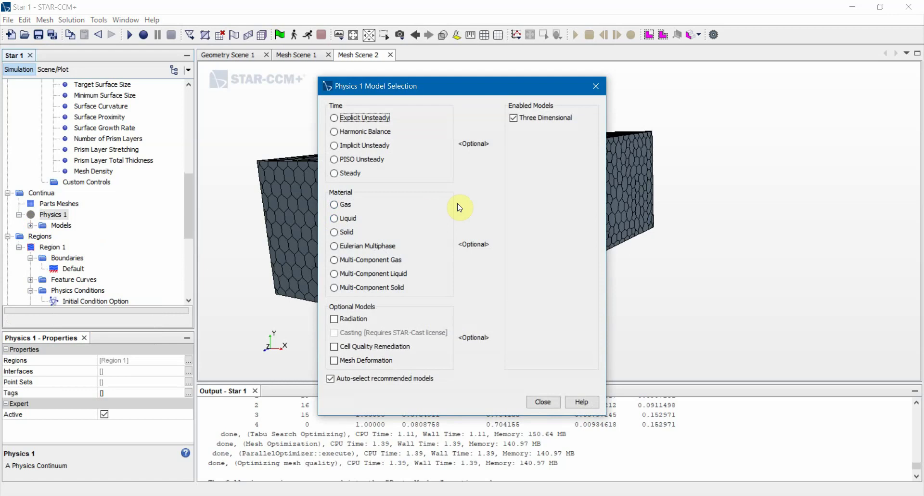
{"action": "left_click", "coordinate": [351, 145]}
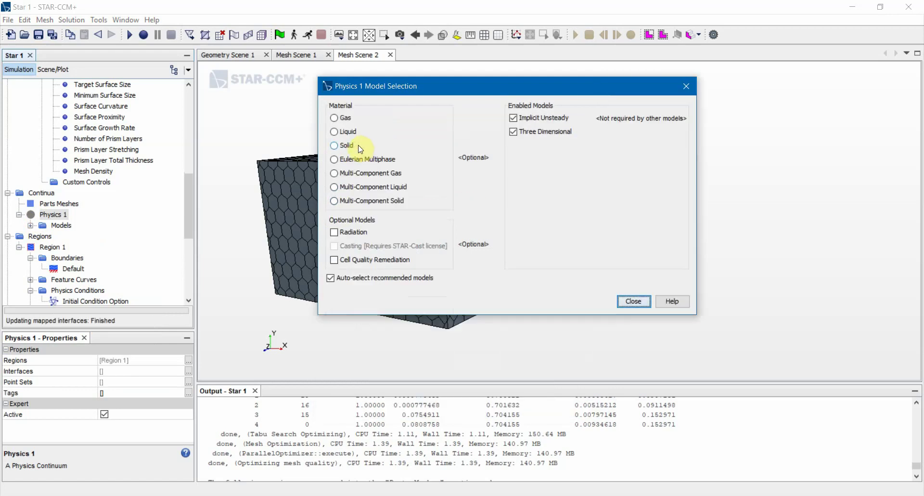
{"action": "left_click", "coordinate": [546, 118]}
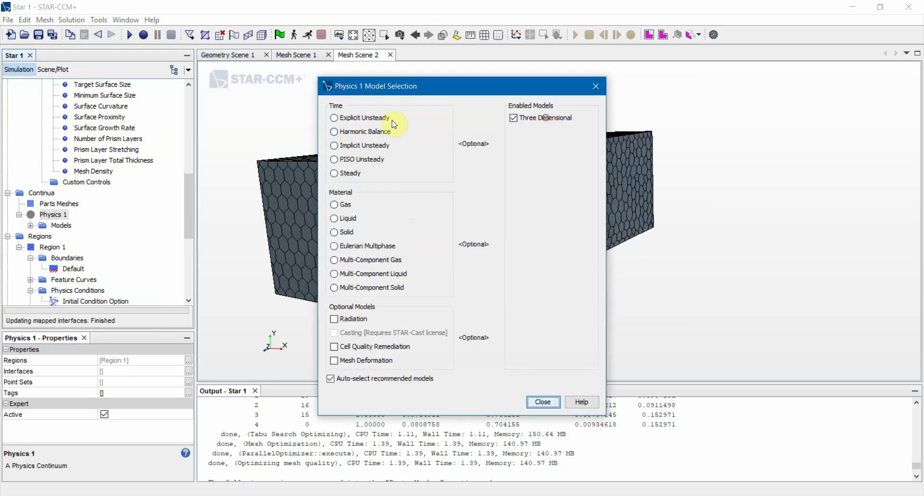
{"action": "left_click", "coordinate": [351, 118]}
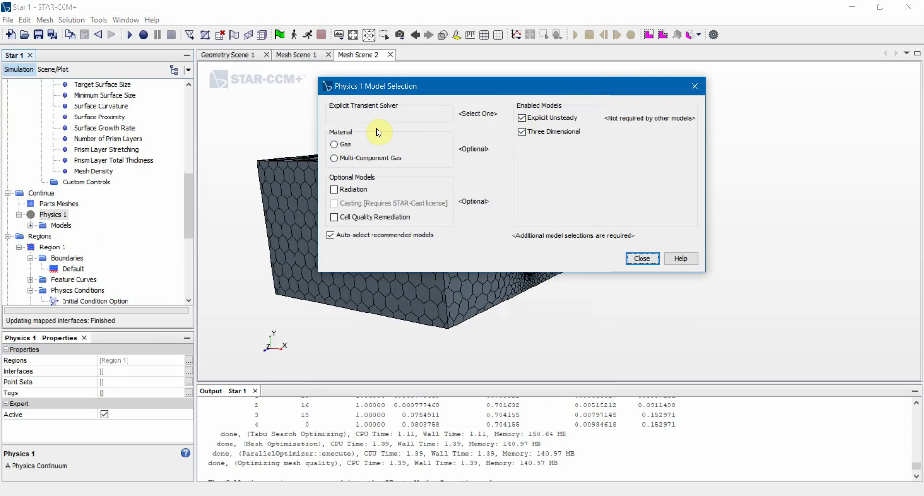
{"action": "left_click", "coordinate": [546, 117]}
Try Harmonic Balance, then remove it with Ideal Gas and Gas, leaving Three Dimensional
{"action": "left_click", "coordinate": [409, 187]}
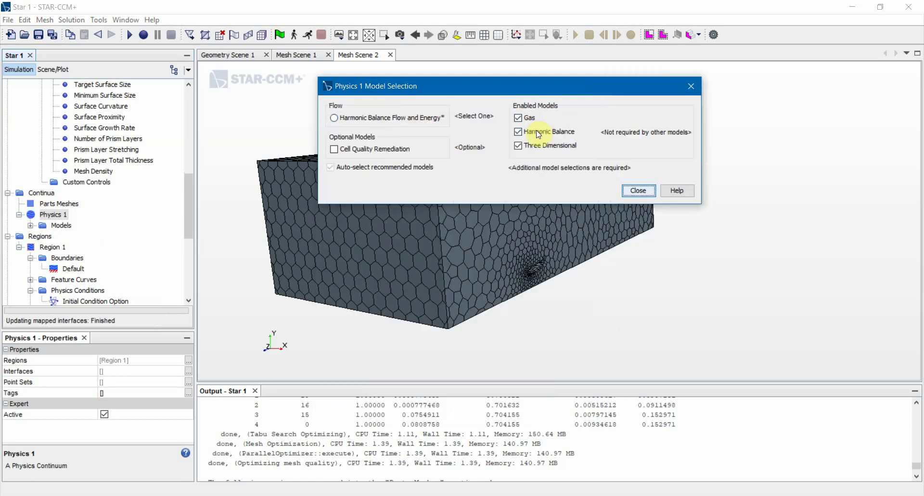
{"action": "left_click", "coordinate": [414, 118]}
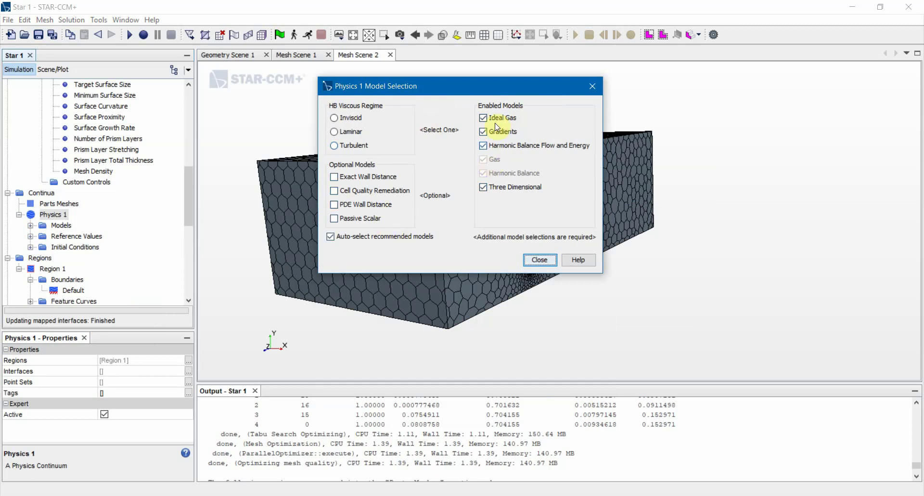
{"action": "left_click", "coordinate": [506, 146]}
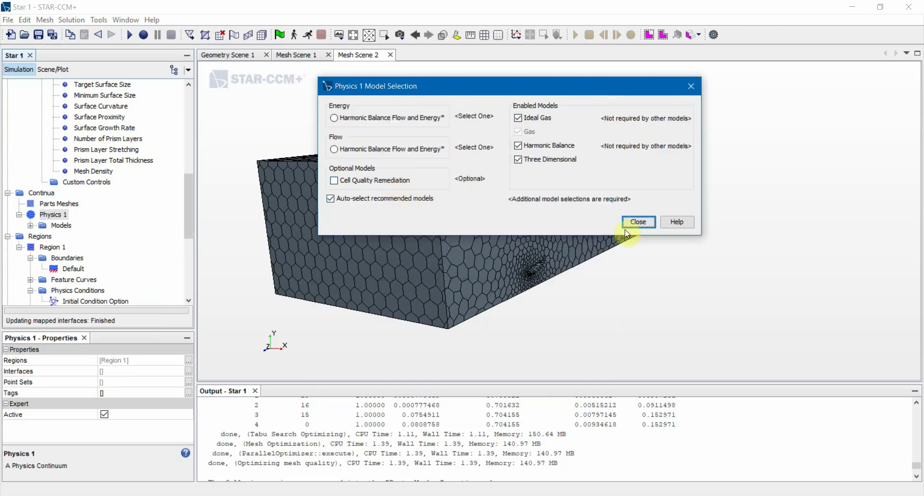
{"action": "left_click", "coordinate": [529, 118]}
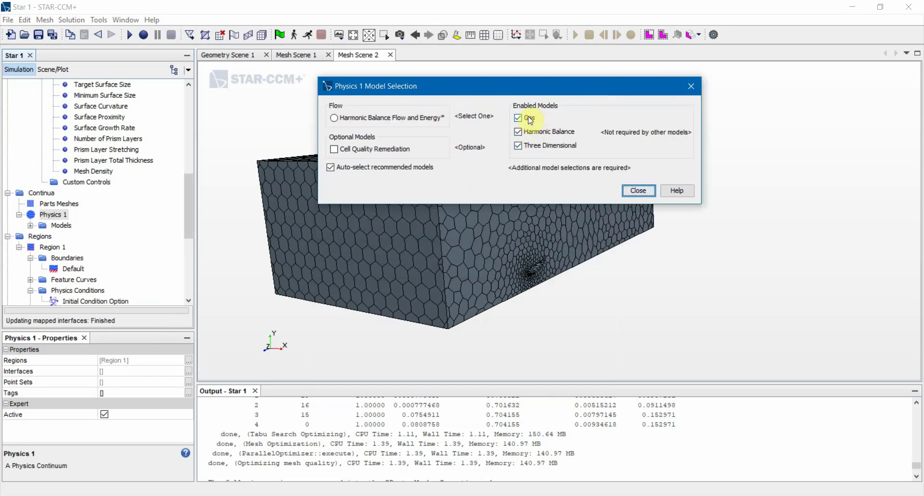
{"action": "left_click", "coordinate": [530, 132]}
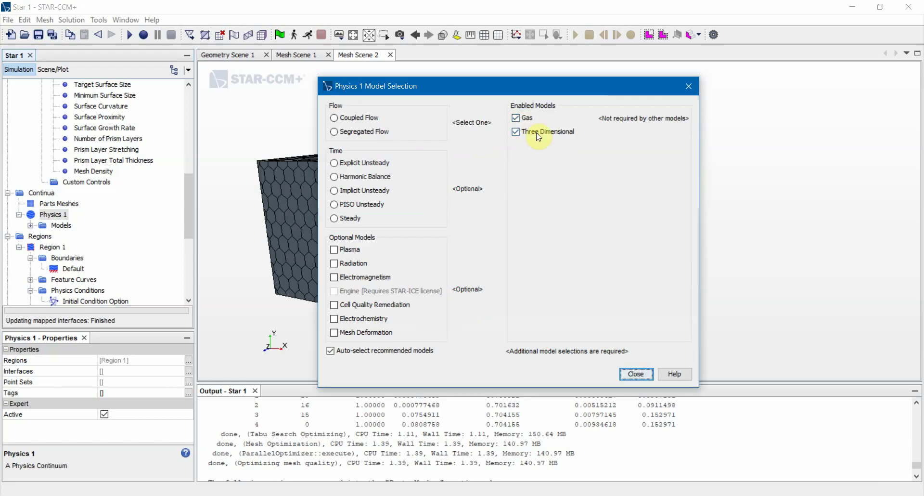
{"action": "left_click", "coordinate": [529, 118]}
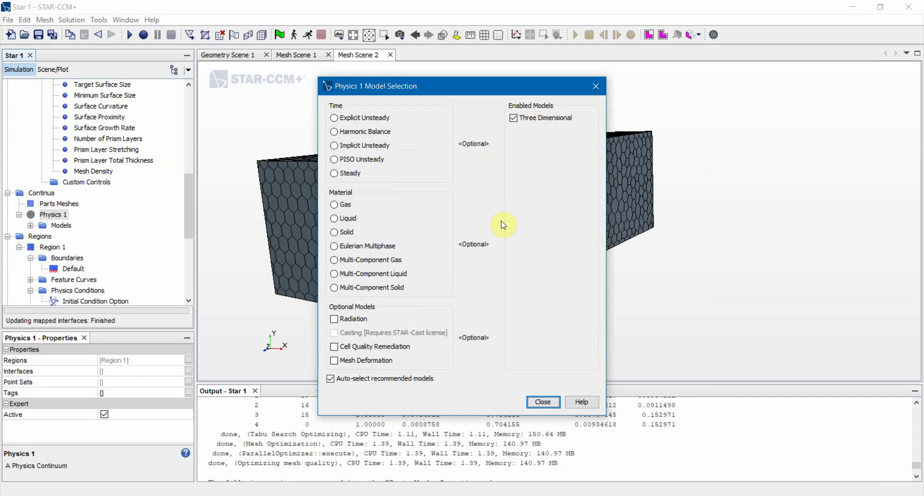
Check Implicit Unsteady as the time model and Gas as the material
{"action": "left_click", "coordinate": [374, 146]}
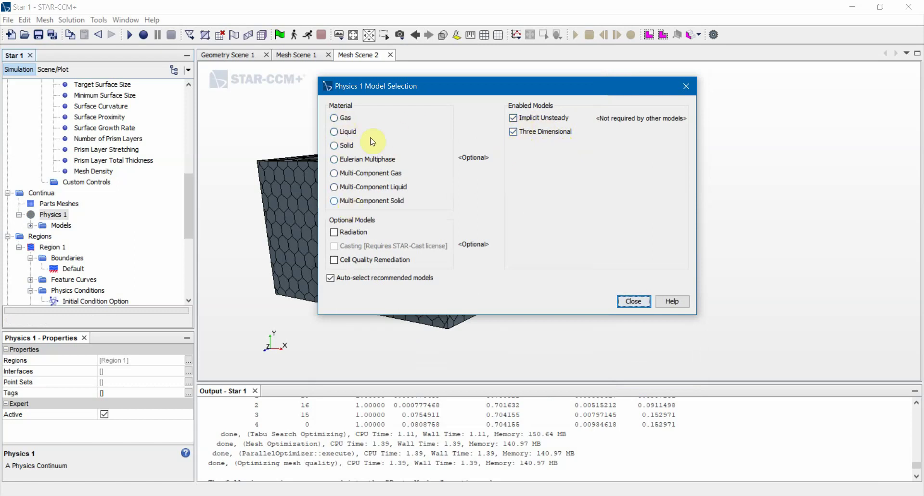
{"action": "left_click", "coordinate": [347, 118]}
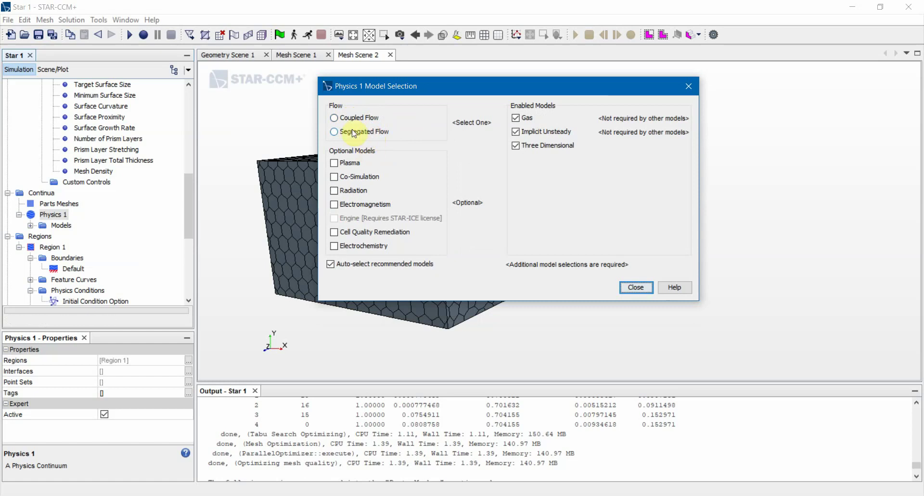
Select Segregated Flow, then Constant Density as the equation of state
{"action": "left_click", "coordinate": [353, 131]}
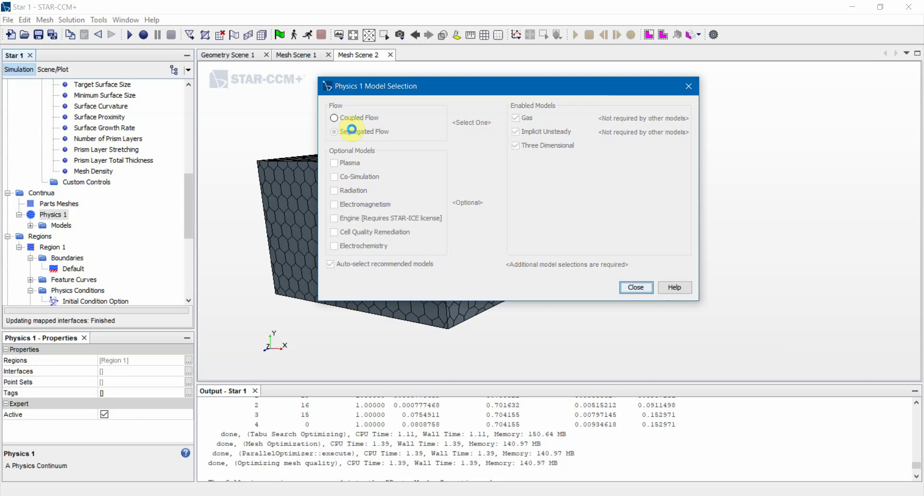
{"action": "left_click_drag", "start_coordinate": [413, 89], "coordinate": [420, 32]}
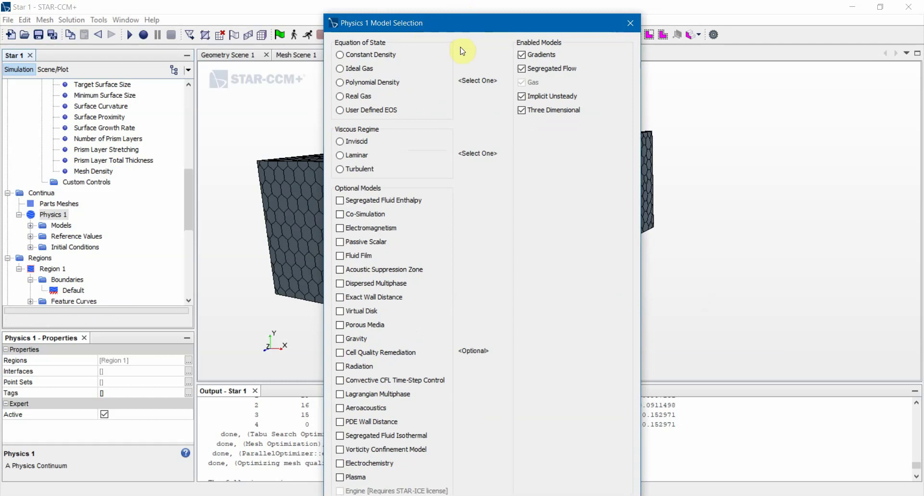
{"action": "left_click_drag", "start_coordinate": [409, 22], "coordinate": [403, 13]}
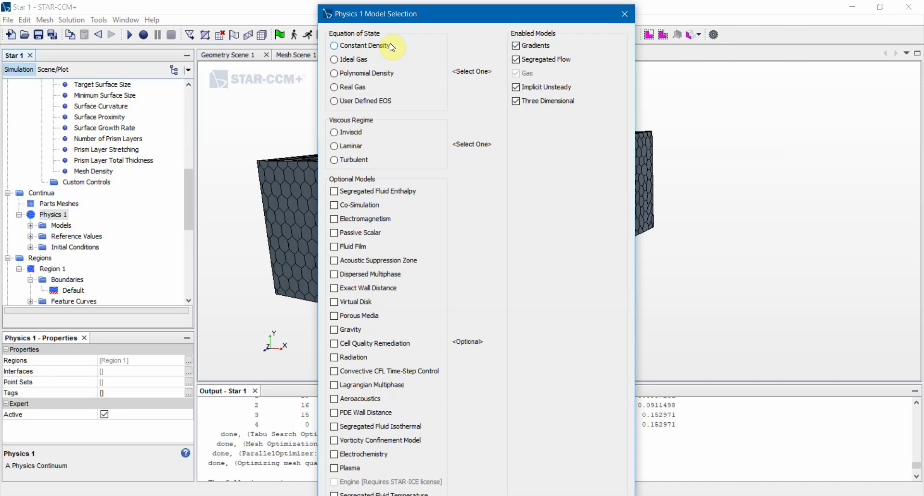
{"action": "left_click", "coordinate": [378, 47]}
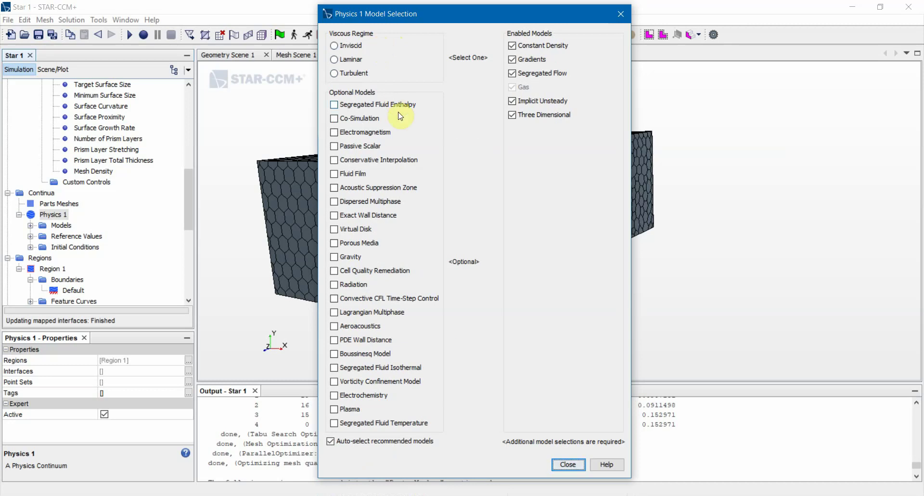
Choose the Turbulent viscous regime with Reynolds-Averaged Navier-Stokes
{"action": "left_click", "coordinate": [359, 75]}
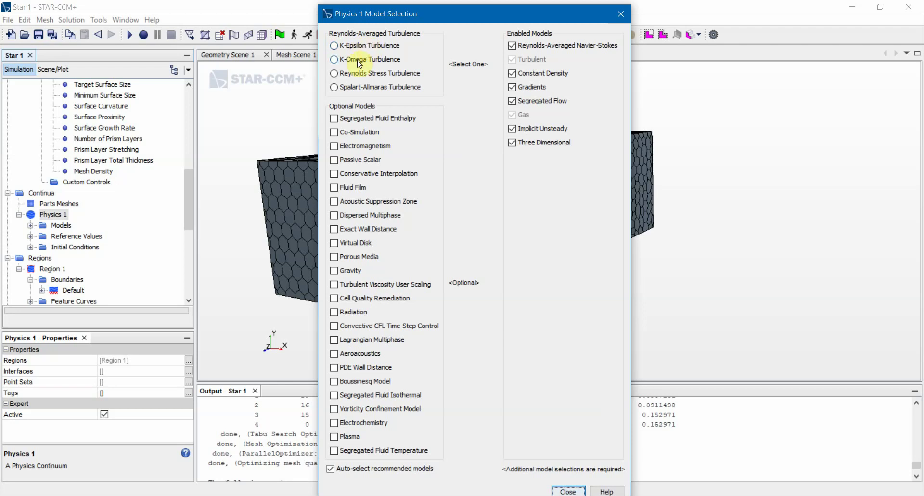
{"action": "mouse_move", "coordinate": [371, 14]}
{"action": "left_mouse_down"}
{"action": "mouse_move", "coordinate": [358, 22]}
{"action": "mouse_move", "coordinate": [369, 14]}
{"action": "left_mouse_up"}
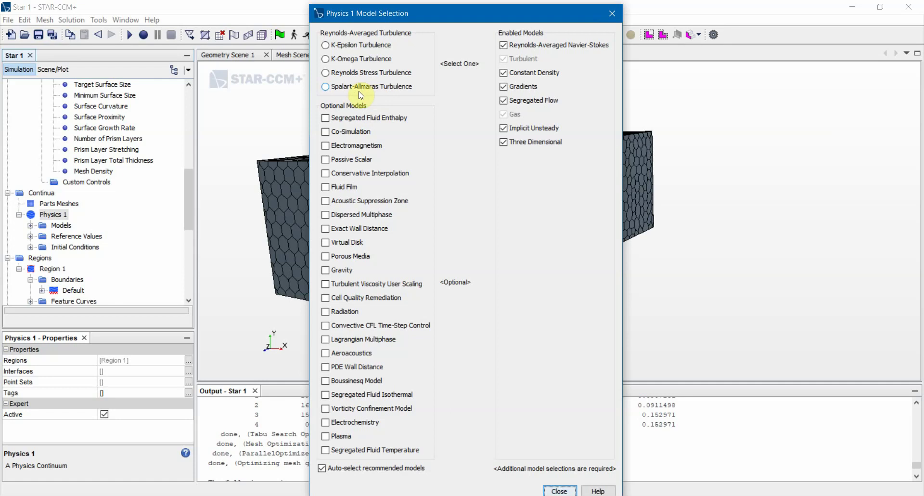
Enable K-Epsilon, then remove Two-Layer All y+, Realizable K-Epsilon Two-Layer and Exact Wall Distance
{"action": "left_click", "coordinate": [345, 45]}
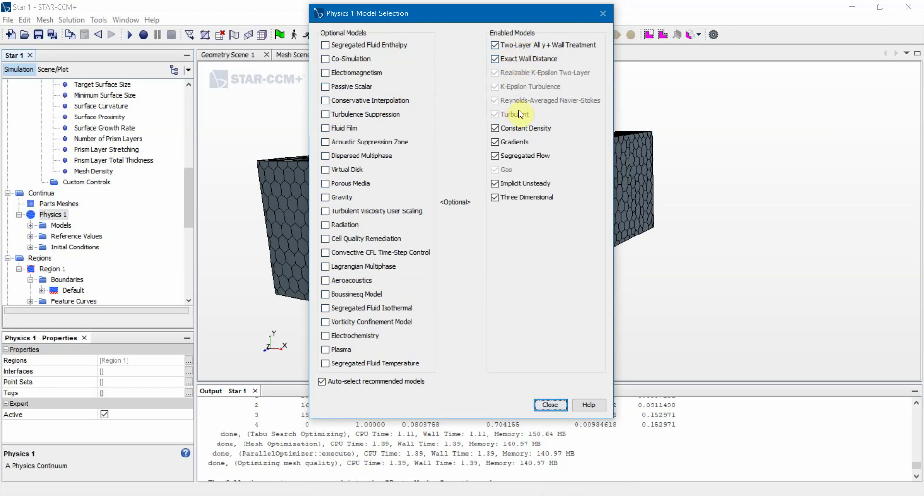
{"action": "left_click", "coordinate": [513, 45]}
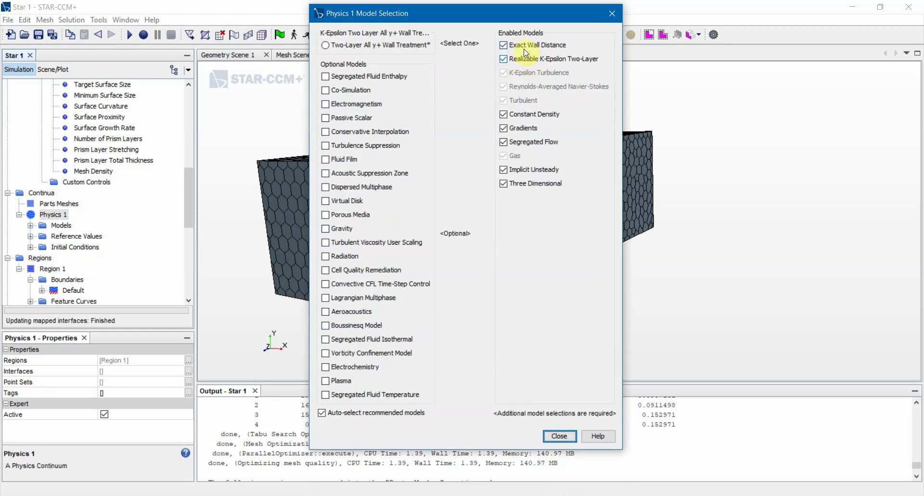
{"action": "left_click", "coordinate": [528, 63]}
{"action": "left_click", "coordinate": [530, 59]}
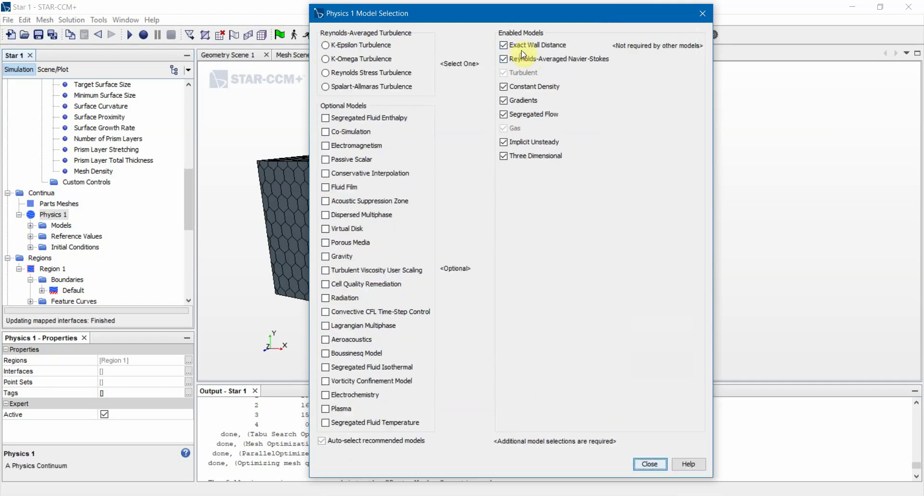
{"action": "left_click", "coordinate": [504, 45]}
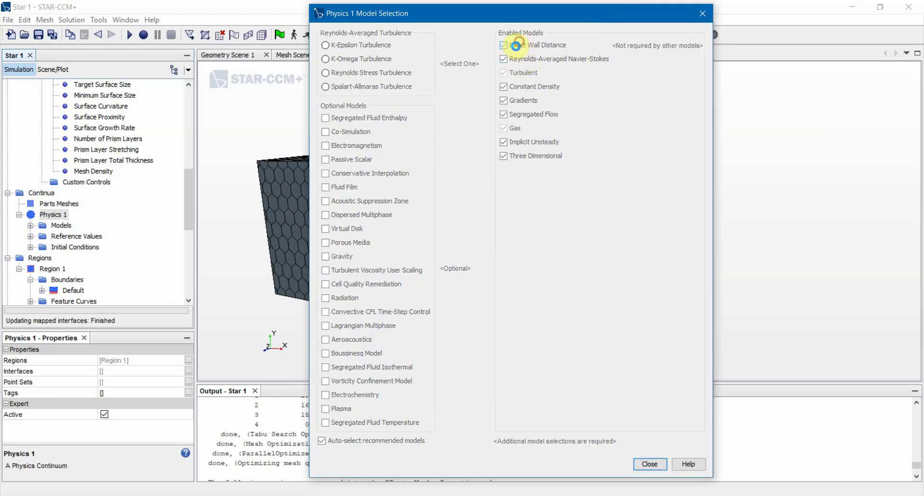
{"action": "left_click", "coordinate": [335, 59]}
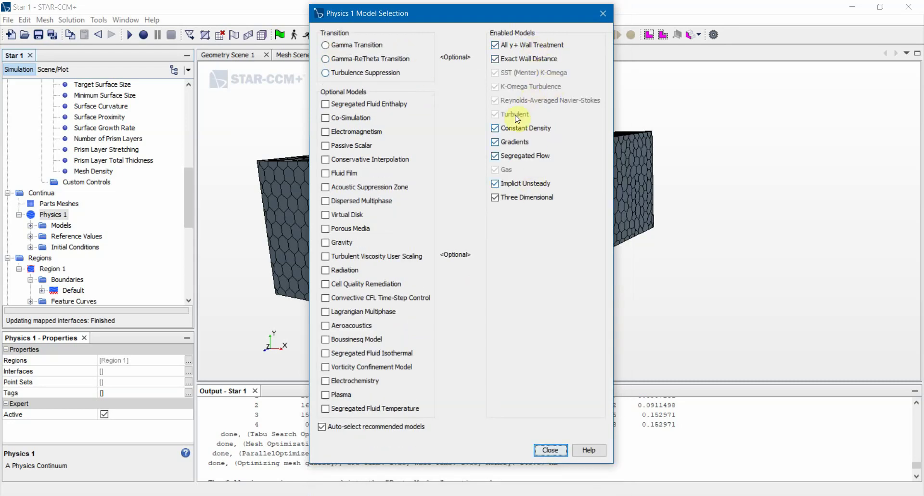
{"action": "left_click", "coordinate": [523, 45]}
{"action": "left_click", "coordinate": [522, 46]}
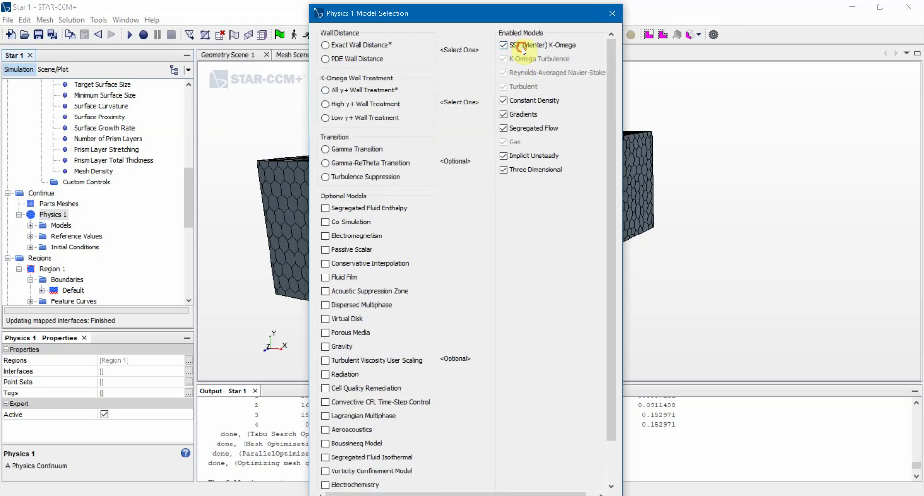
{"action": "left_click", "coordinate": [522, 46]}
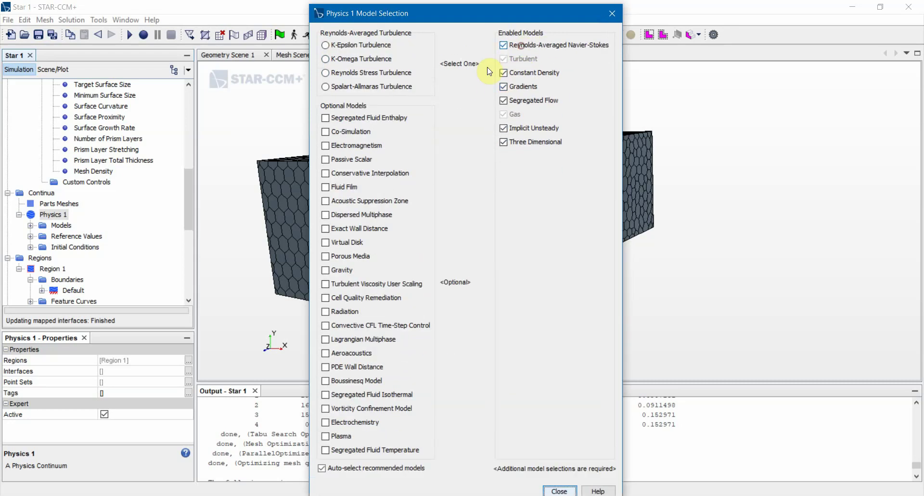
{"action": "left_click", "coordinate": [331, 73]}
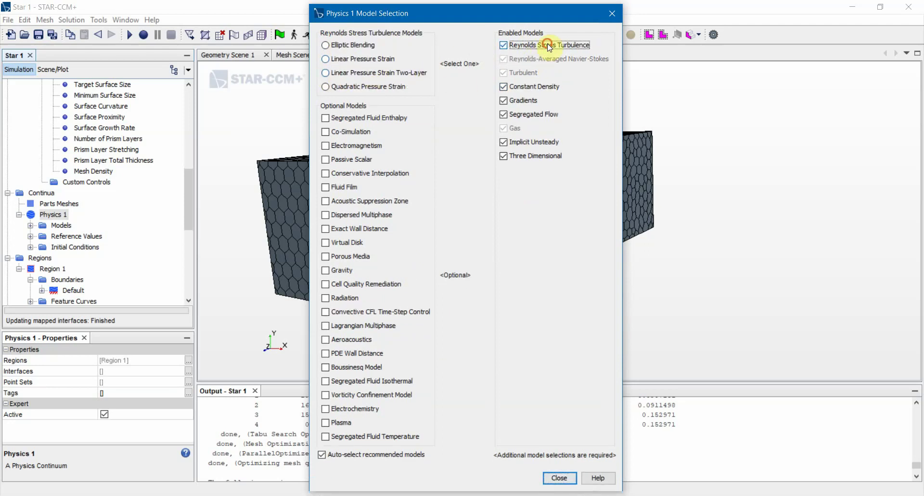
{"action": "left_click", "coordinate": [539, 45]}
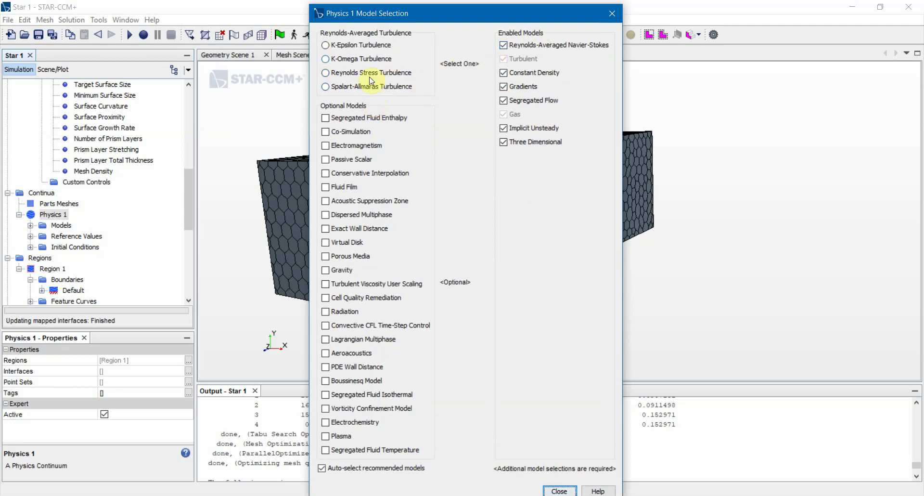
Re-enable K-Epsilon, then uncheck its wall treatment, wall distance, Realizable Two-Layer and K-Epsilon models
{"action": "left_click", "coordinate": [358, 46]}
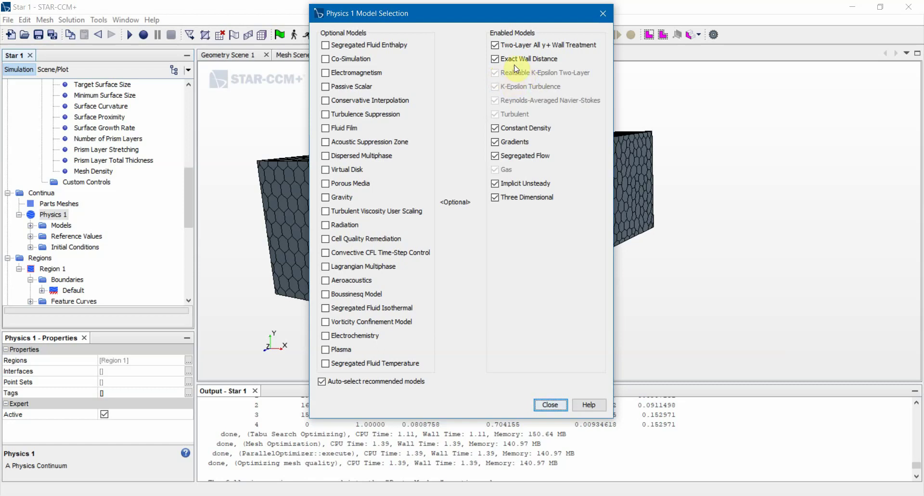
{"action": "left_click", "coordinate": [495, 45]}
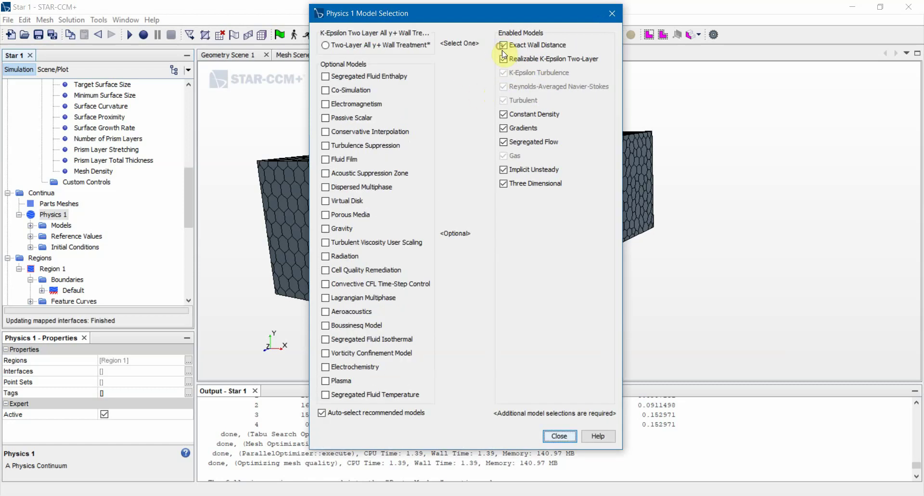
{"action": "left_click", "coordinate": [503, 45]}
{"action": "left_click", "coordinate": [531, 45]}
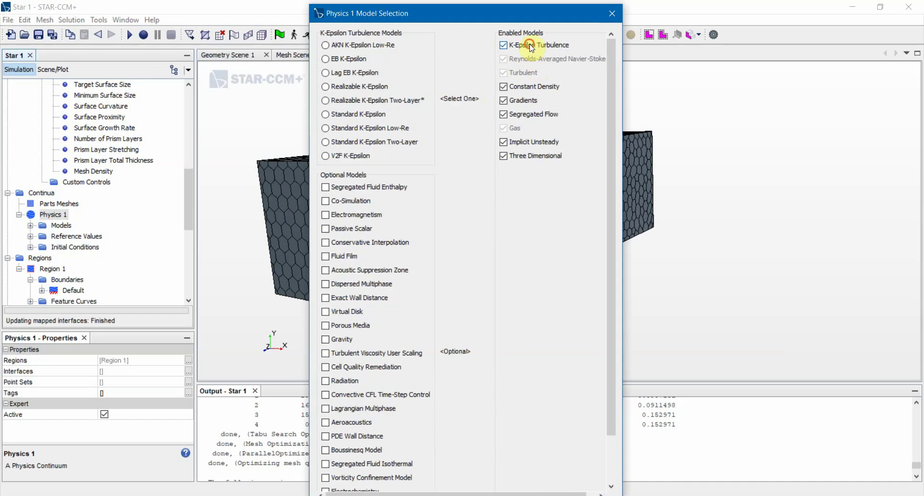
{"action": "left_click", "coordinate": [531, 46]}
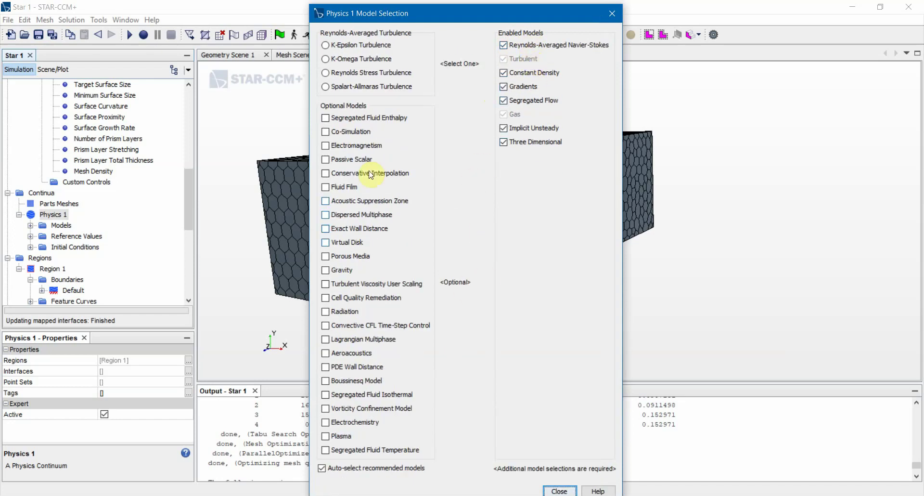
Select K-Omega Turbulence, accepting the SST (Menter) K-Omega and All y+ defaults
{"action": "left_click", "coordinate": [375, 59]}
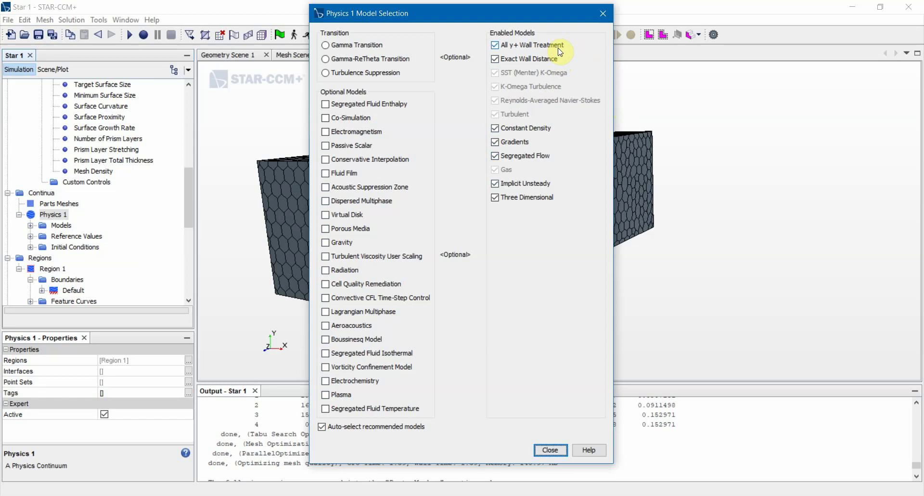
Close model selection and expand Gas > Air > Material Properties to the constant Density
{"action": "left_click", "coordinate": [551, 450]}
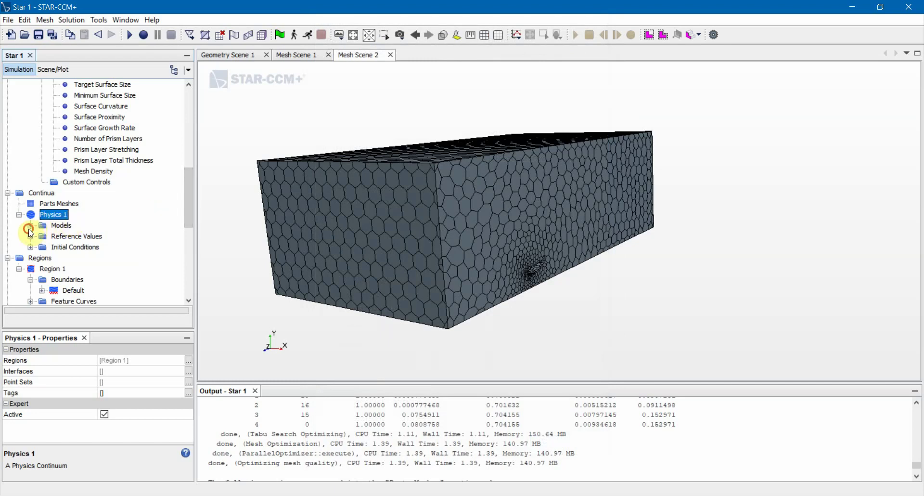
{"action": "left_click", "coordinate": [30, 224]}
{"action": "scroll", "coordinate": [75, 198], "scroll_direction": "down", "scroll_amount": 2}
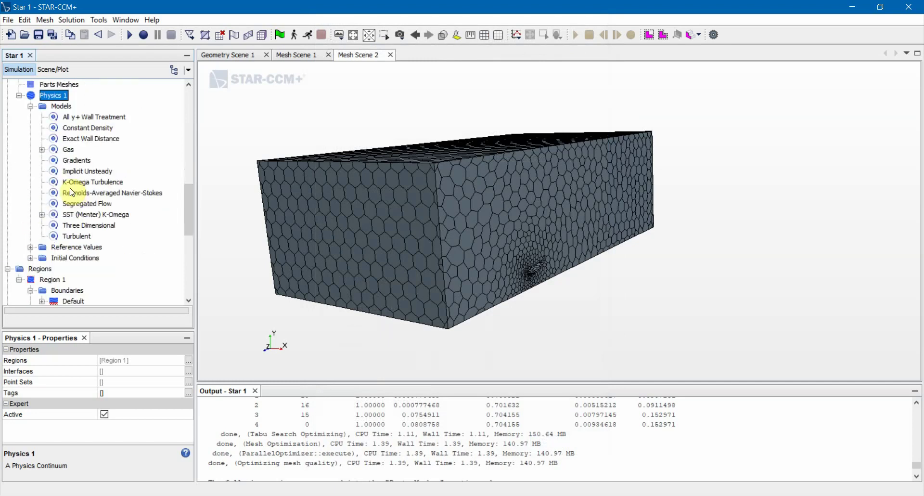
{"action": "left_click", "coordinate": [42, 149]}
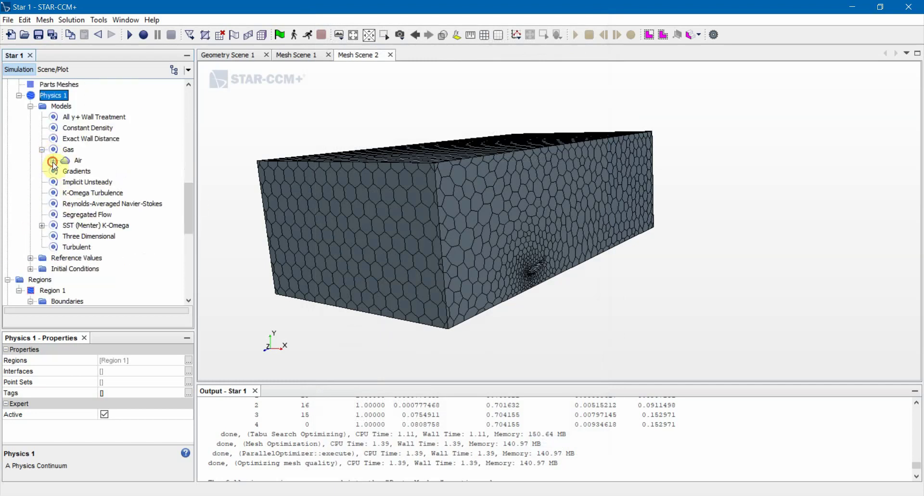
{"action": "left_click", "coordinate": [53, 160]}
{"action": "left_click", "coordinate": [64, 172]}
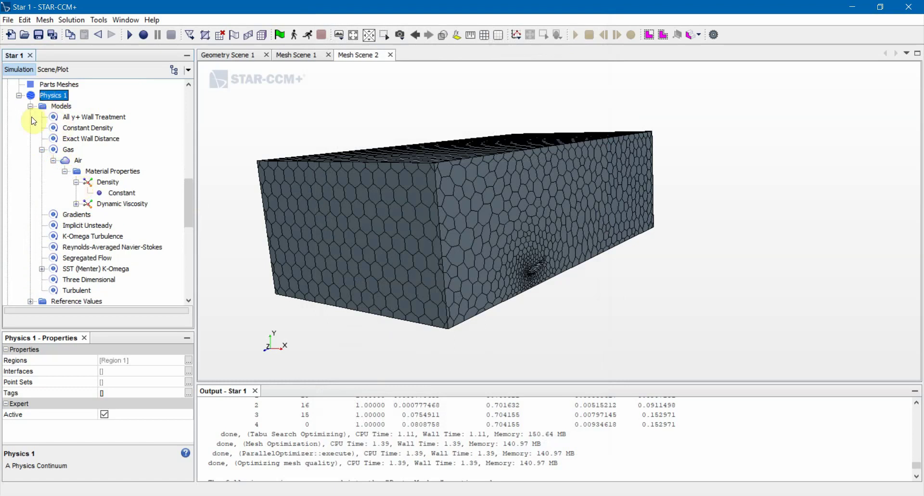
{"action": "left_click", "coordinate": [116, 193]}
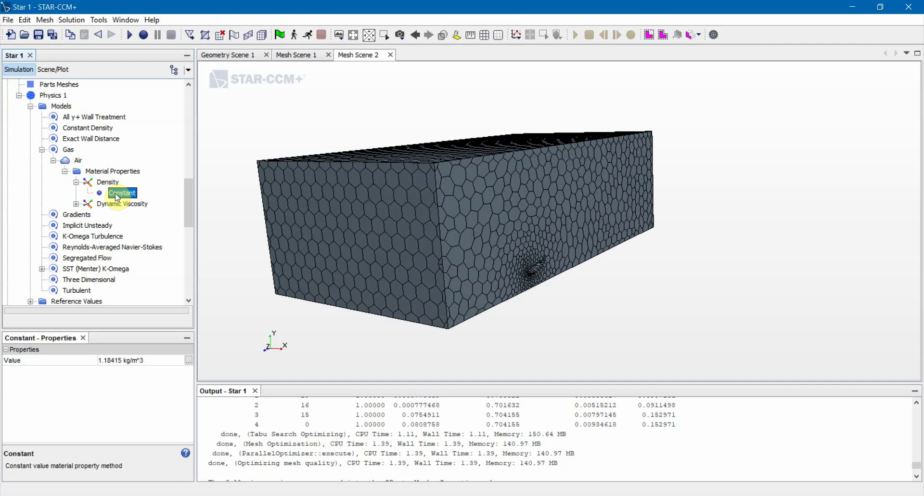
Set air density to 1.225 kg/m^3 and show the 1.85508E-5 Pa-s dynamic viscosity
{"action": "left_click", "coordinate": [141, 360]}
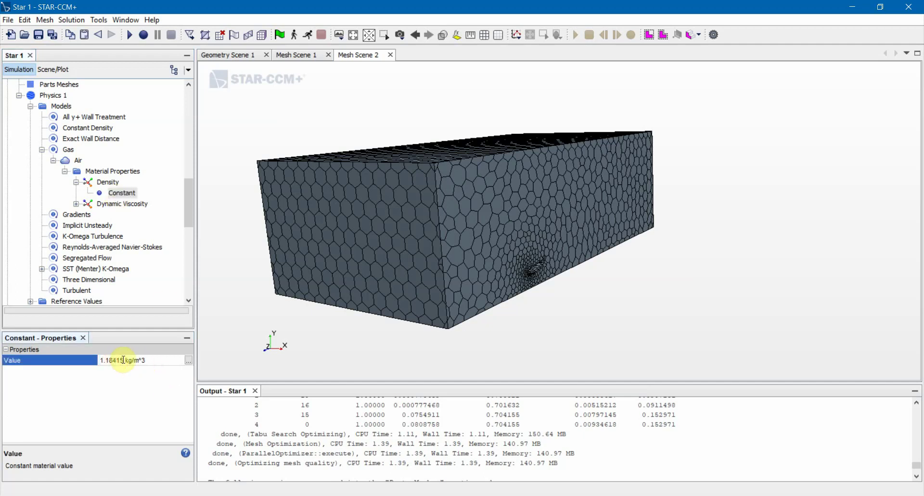
{"action": "left_click_drag", "start_coordinate": [123, 360], "coordinate": [111, 362]}
{"action": "type", "text": "225"}
{"action": "key", "text": "Return"}
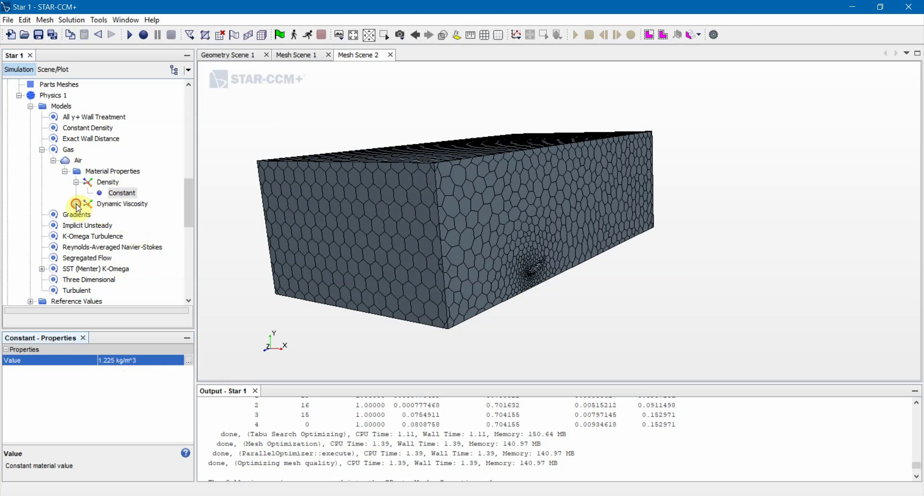
{"action": "left_click", "coordinate": [75, 204]}
{"action": "left_click", "coordinate": [123, 215]}
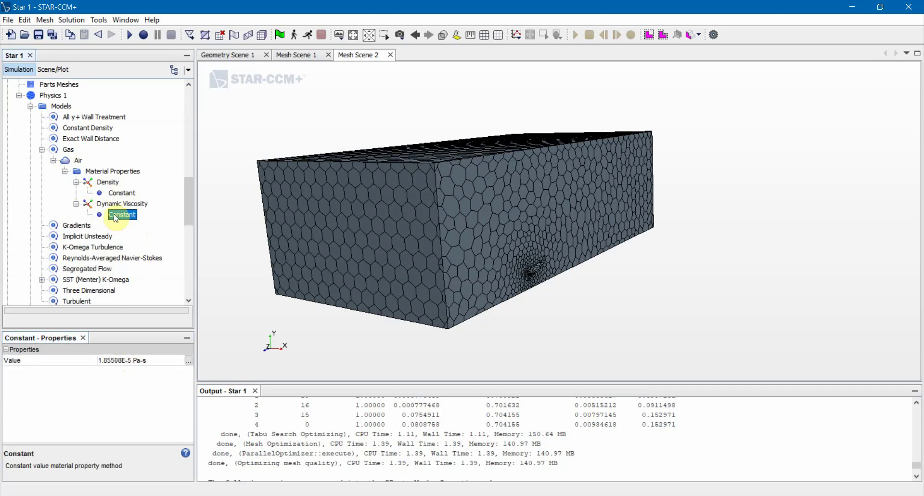
Review the Gradients, RANS, Segregated Flow and SST (Menter) K-Omega model settings
{"action": "scroll", "coordinate": [89, 241], "scroll_direction": "down", "scroll_amount": 1}
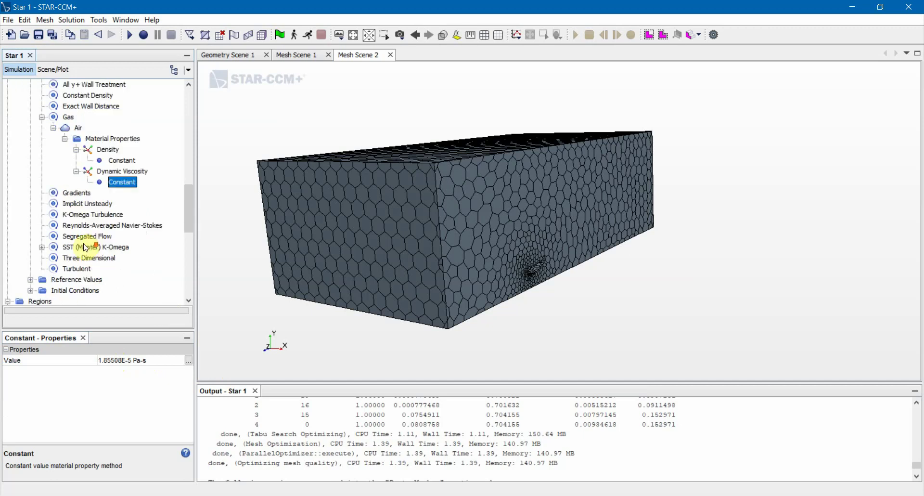
{"action": "left_click", "coordinate": [77, 193]}
{"action": "left_click", "coordinate": [78, 215]}
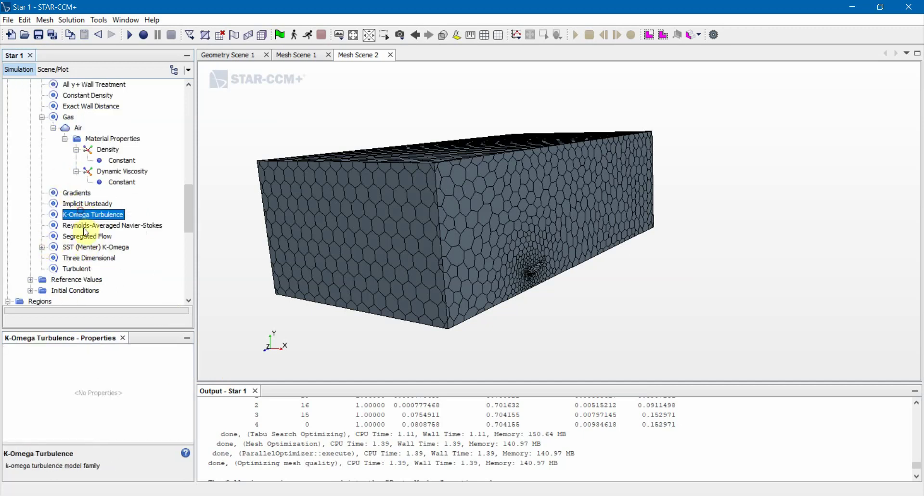
{"action": "left_click", "coordinate": [85, 235]}
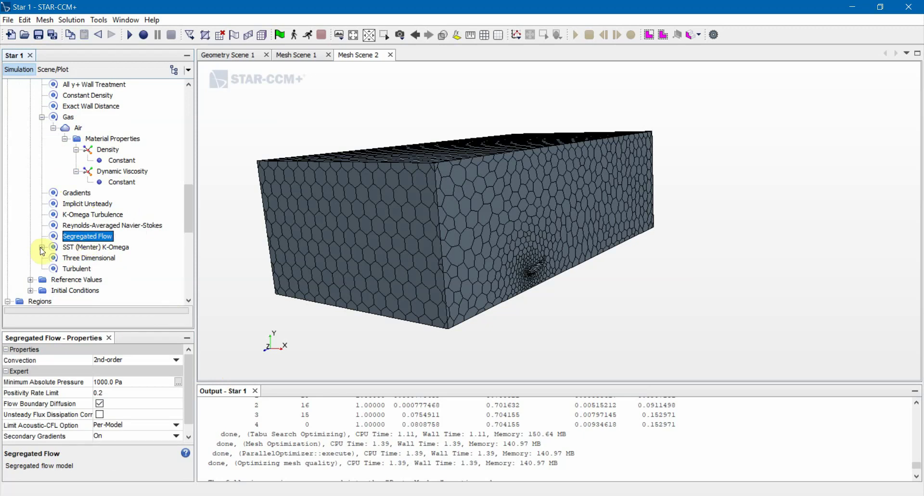
{"action": "left_click", "coordinate": [42, 247]}
{"action": "left_click", "coordinate": [91, 247]}
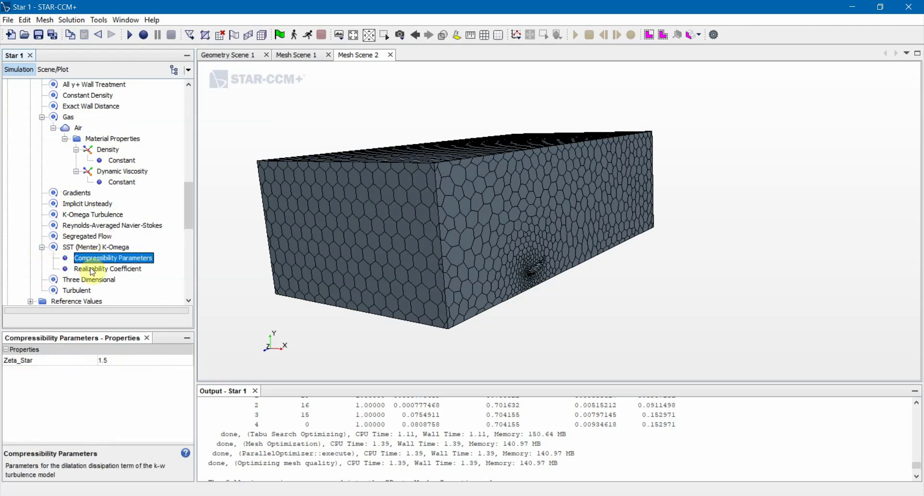
{"action": "left_click", "coordinate": [91, 269]}
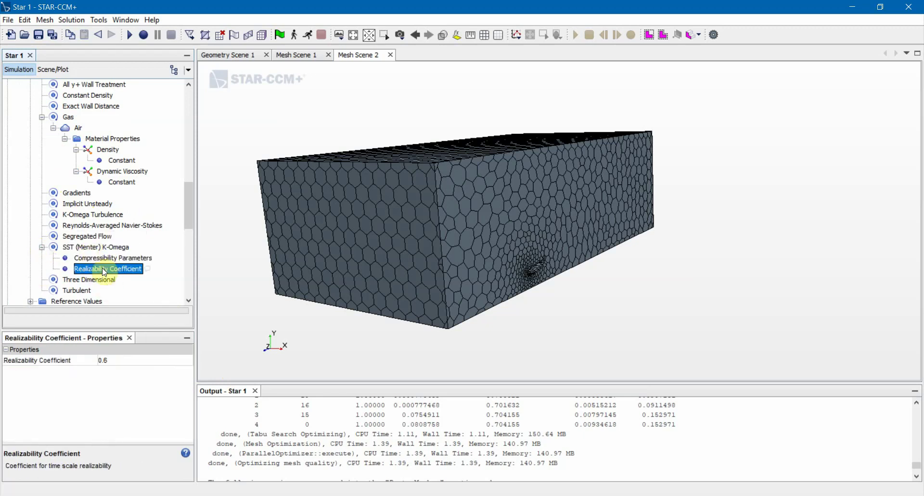
{"action": "left_click", "coordinate": [101, 258]}
{"action": "left_click", "coordinate": [42, 247]}
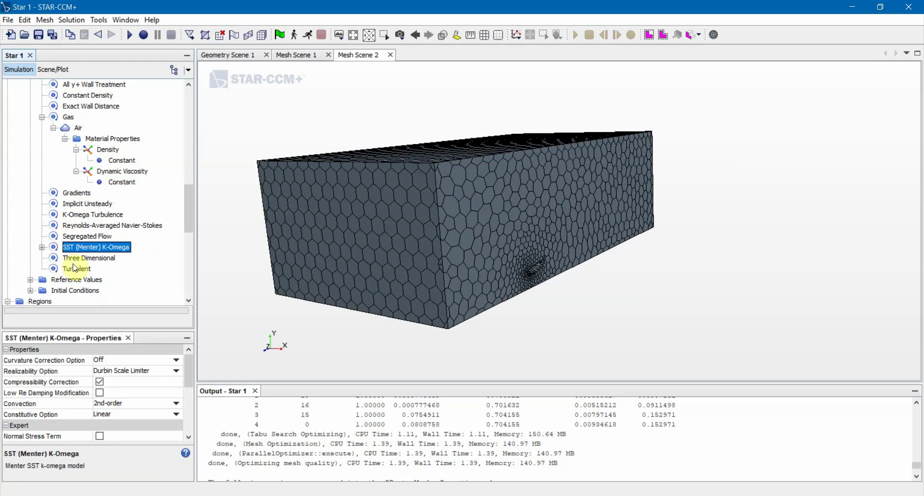
Expand Reference Values and Initial Conditions, then view the air Density settings
{"action": "scroll", "coordinate": [75, 265], "scroll_direction": "down", "scroll_amount": 1}
{"action": "left_click", "coordinate": [30, 247]}
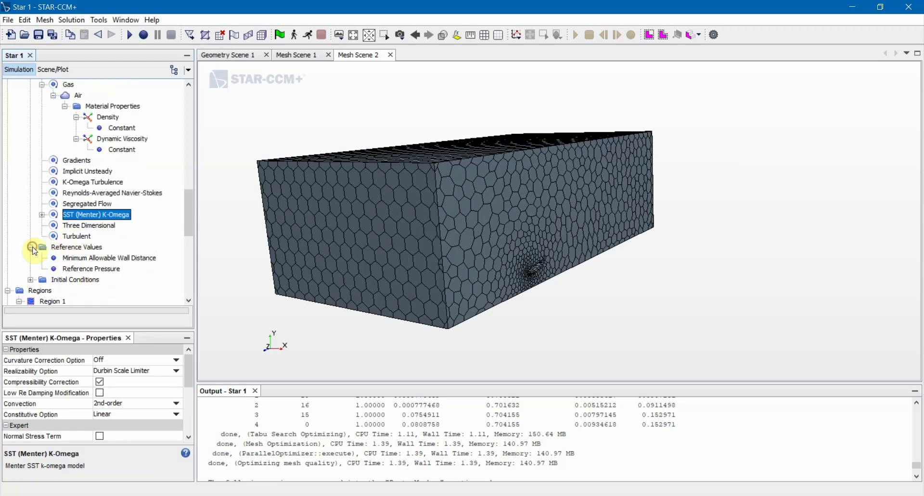
{"action": "scroll", "coordinate": [33, 250], "scroll_direction": "down", "scroll_amount": 1}
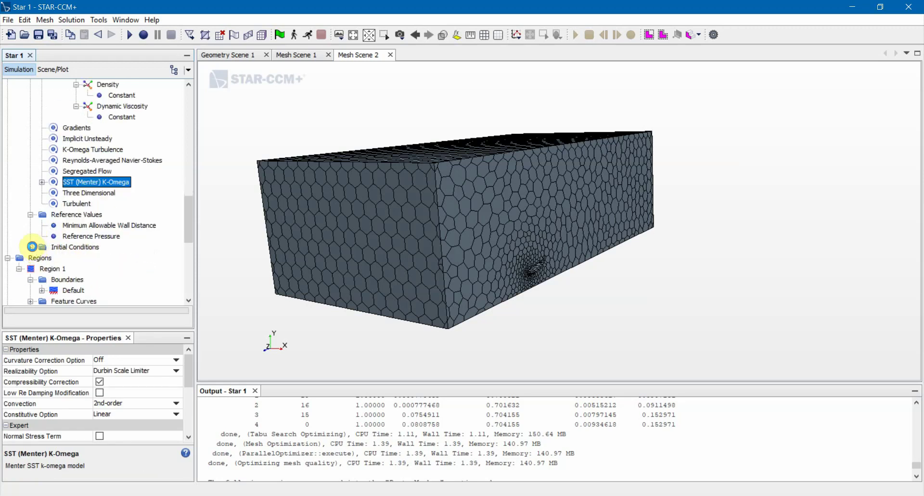
{"action": "left_click", "coordinate": [32, 247]}
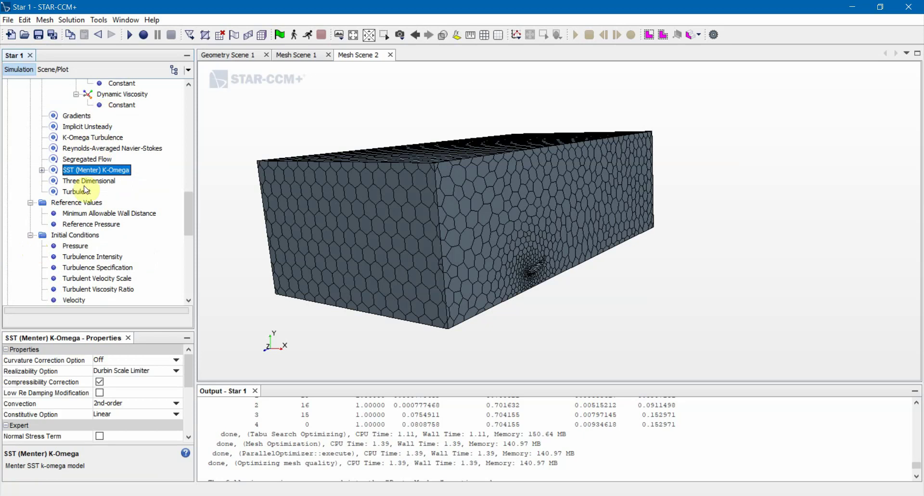
{"action": "scroll", "coordinate": [85, 189], "scroll_direction": "up", "scroll_amount": 2}
{"action": "scroll", "coordinate": [99, 182], "scroll_direction": "up", "scroll_amount": 1}
{"action": "left_click", "coordinate": [108, 161]}
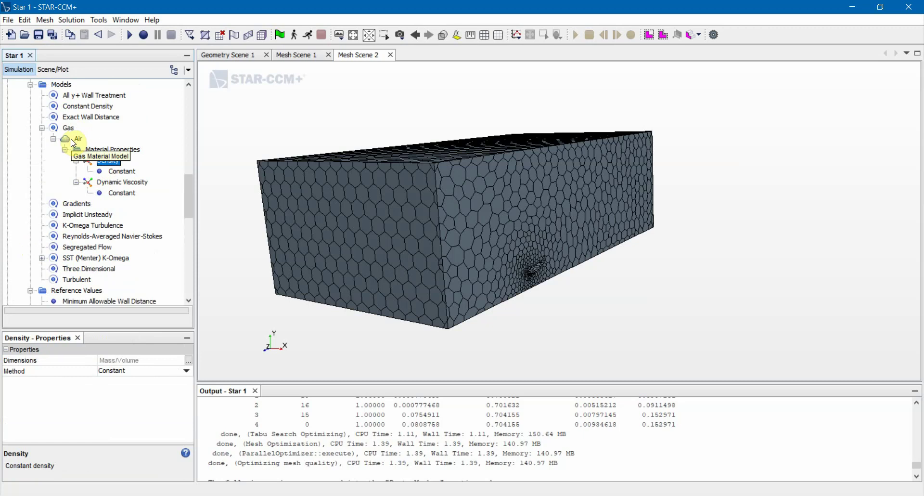
Review the minimum wall distance, reference pressure and initial pressure values
{"action": "left_click", "coordinate": [54, 138]}
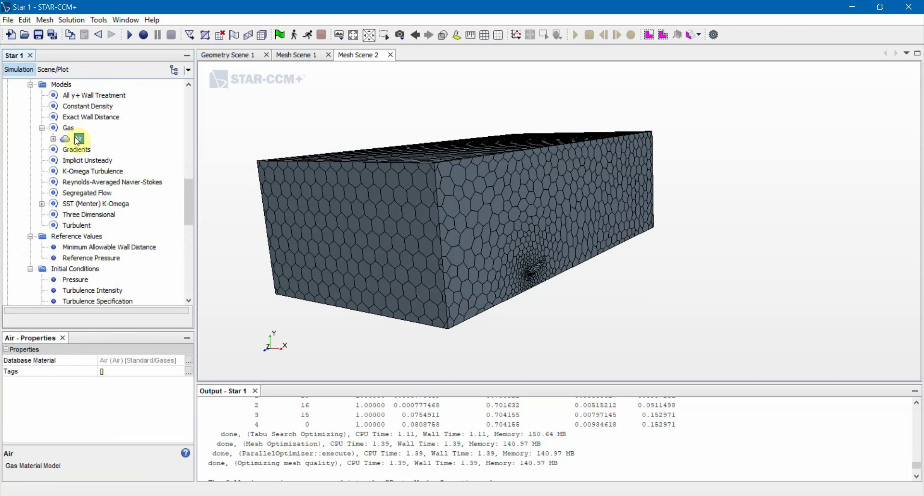
{"action": "scroll", "coordinate": [114, 185], "scroll_direction": "down", "scroll_amount": 2}
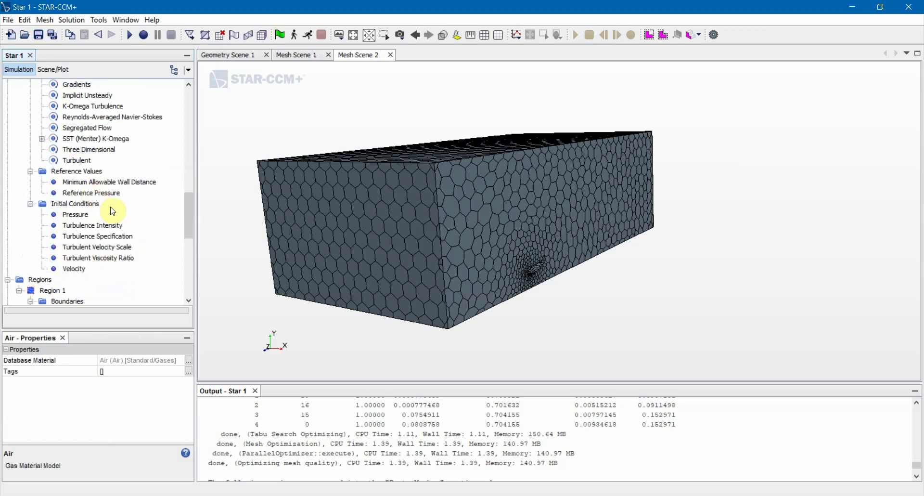
{"action": "left_click", "coordinate": [116, 183]}
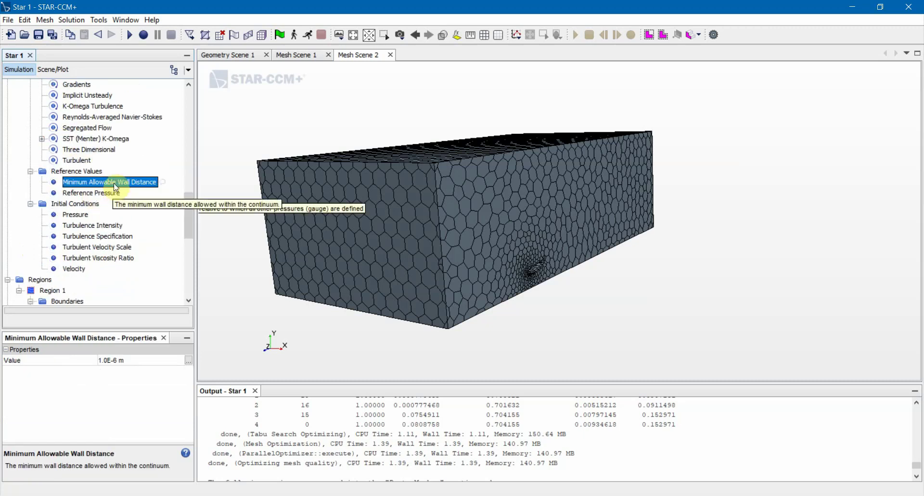
{"action": "left_click", "coordinate": [112, 195]}
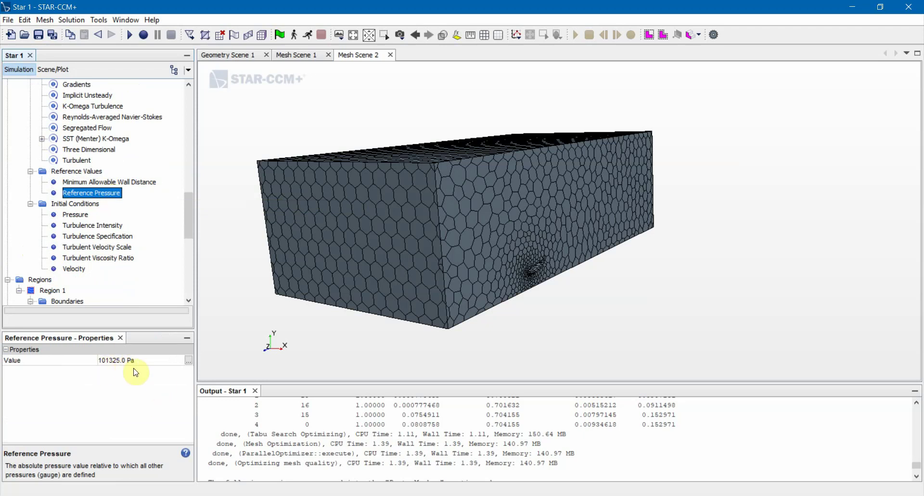
{"action": "left_click", "coordinate": [79, 215]}
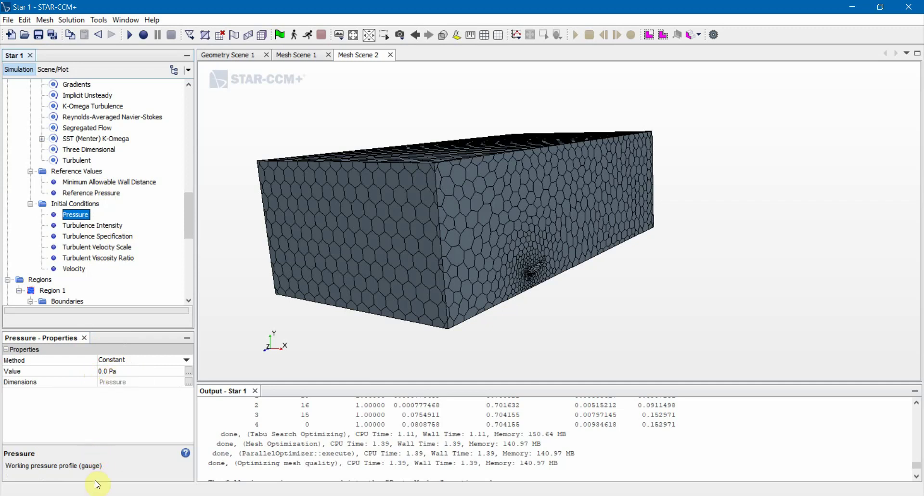
{"action": "left_click", "coordinate": [87, 193]}
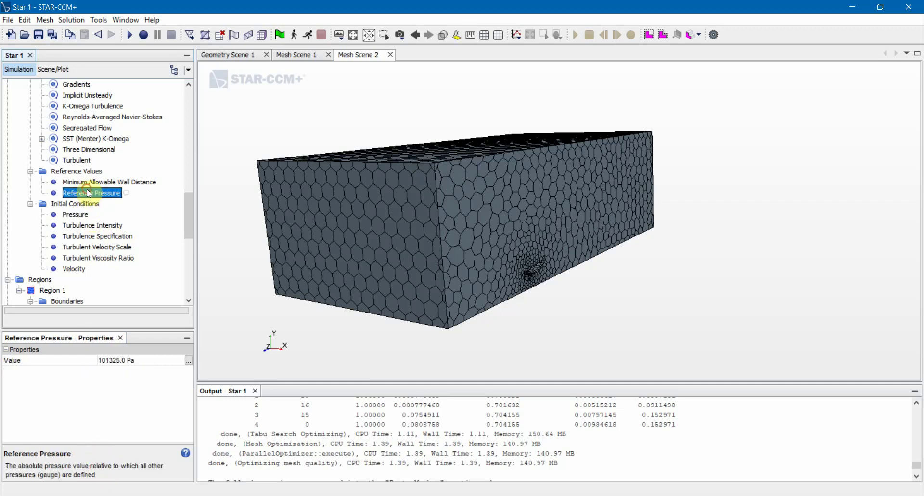
Review initial turbulence values (velocity scale 1.0 m/s, viscosity ratio 10) and the zero initial velocity
{"action": "left_click", "coordinate": [88, 216]}
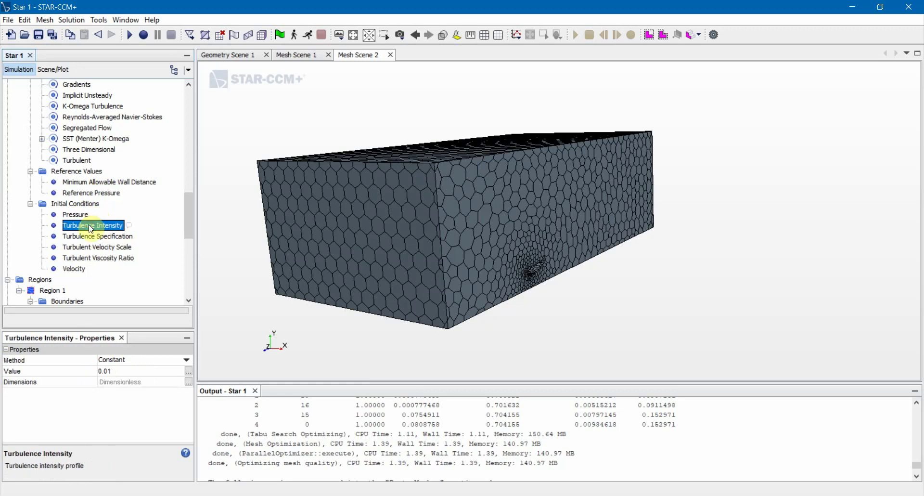
{"action": "left_click", "coordinate": [89, 236]}
{"action": "left_click", "coordinate": [90, 247]}
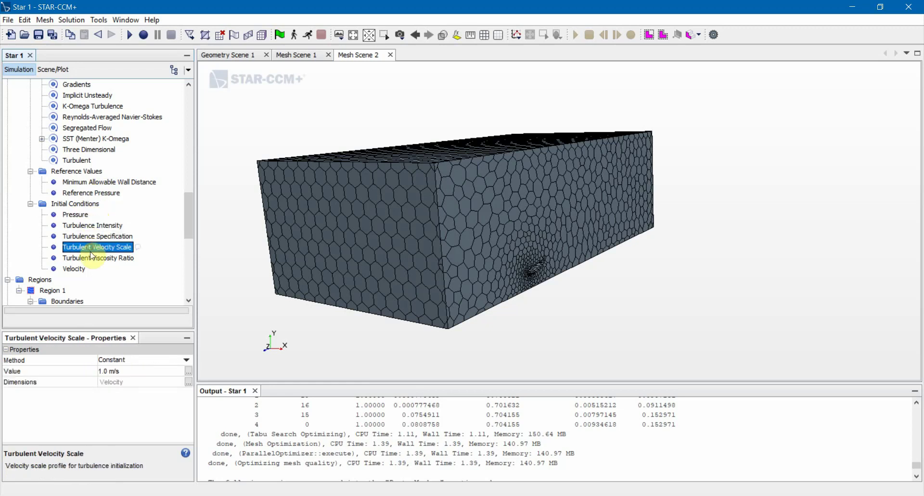
{"action": "left_click", "coordinate": [91, 248]}
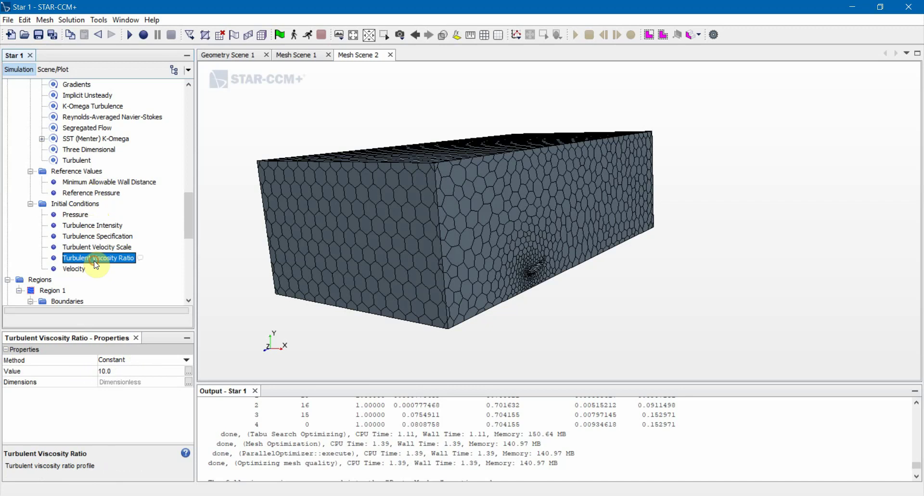
{"action": "left_click", "coordinate": [94, 248]}
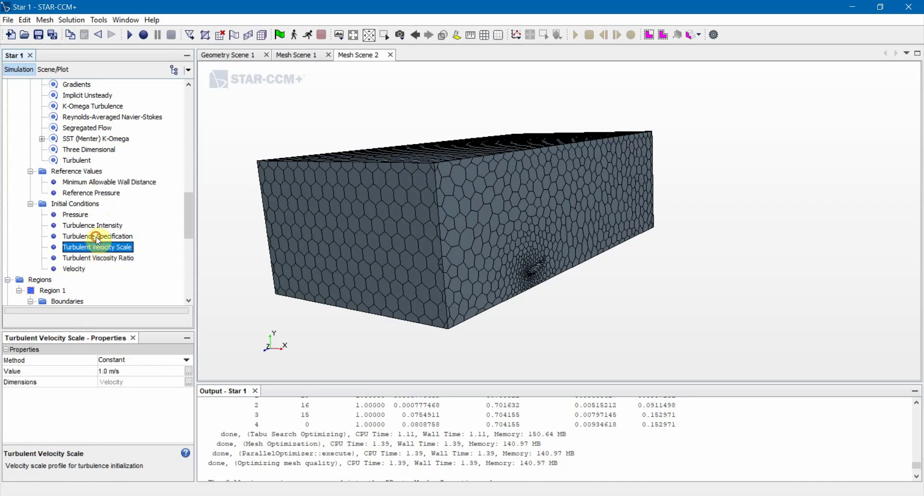
{"action": "left_click", "coordinate": [96, 236]}
{"action": "left_click", "coordinate": [97, 236]}
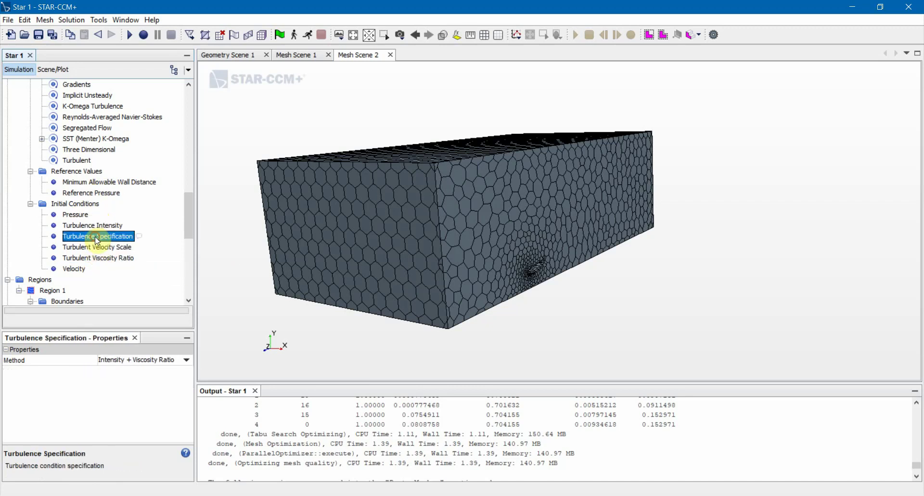
{"action": "left_click", "coordinate": [96, 259]}
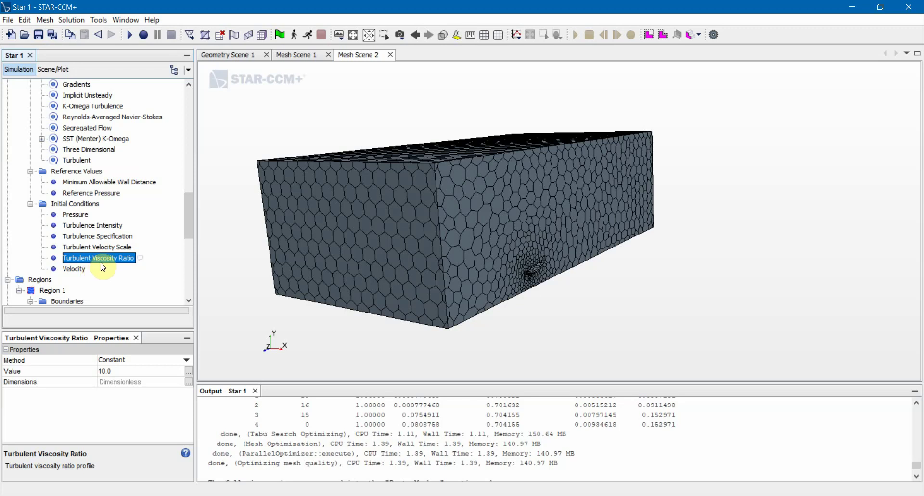
{"action": "left_click", "coordinate": [89, 270]}
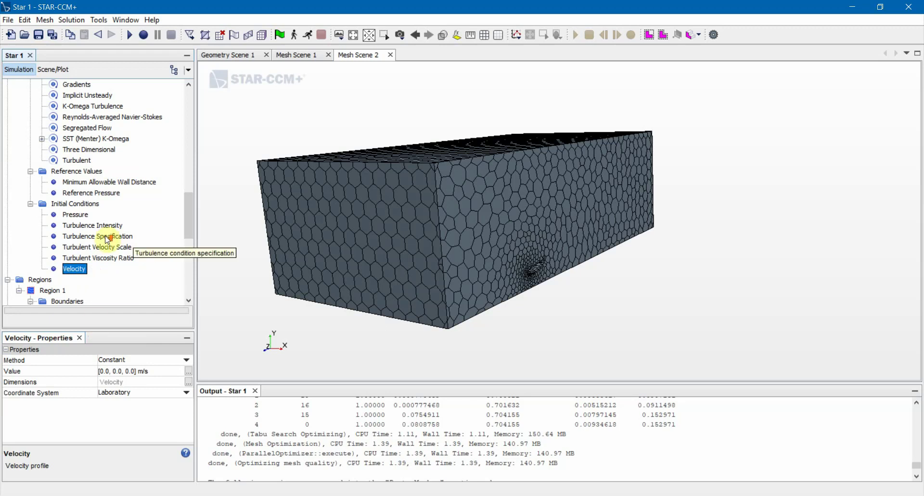
{"action": "scroll", "coordinate": [108, 238], "scroll_direction": "up", "scroll_amount": 2}
{"action": "scroll", "coordinate": [111, 241], "scroll_direction": "down", "scroll_amount": 3}
{"action": "scroll", "coordinate": [527, 244], "scroll_direction": "up", "scroll_amount": 2}
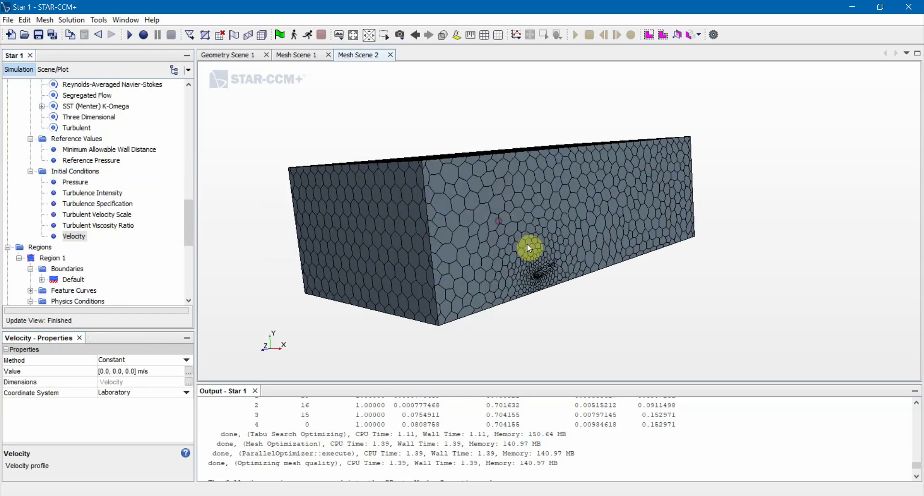
{"action": "scroll", "coordinate": [458, 223], "scroll_direction": "up", "scroll_amount": 2}
{"action": "scroll", "coordinate": [457, 220], "scroll_direction": "up", "scroll_amount": 3}
{"action": "scroll", "coordinate": [424, 223], "scroll_direction": "down", "scroll_amount": 3}
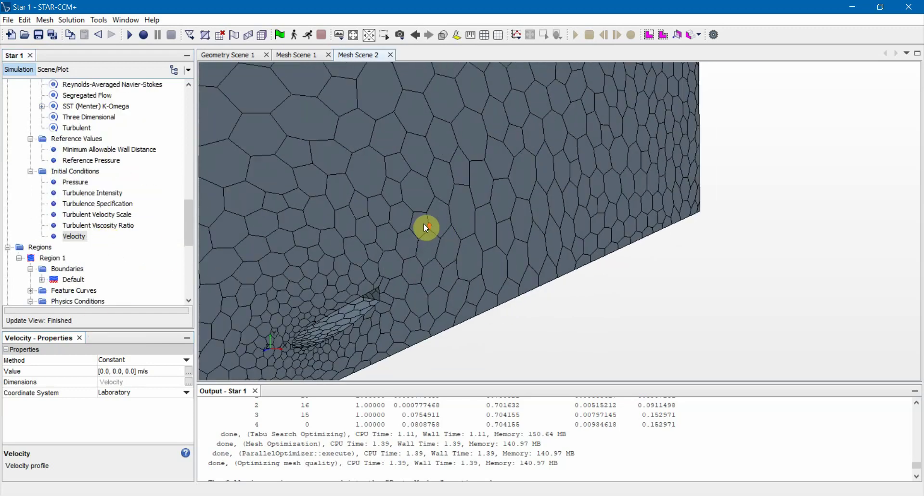
{"action": "scroll", "coordinate": [388, 231], "scroll_direction": "down", "scroll_amount": 5}
{"action": "scroll", "coordinate": [380, 235], "scroll_direction": "up", "scroll_amount": 8}
{"action": "scroll", "coordinate": [381, 237], "scroll_direction": "up", "scroll_amount": 3}
{"action": "scroll", "coordinate": [415, 230], "scroll_direction": "up", "scroll_amount": 3}
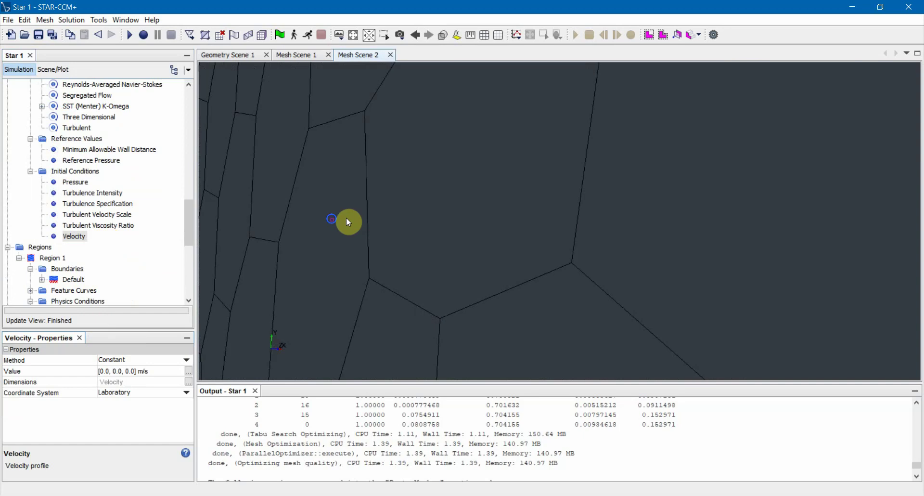
{"action": "mouse_move", "coordinate": [349, 221]}
{"action": "left_mouse_down"}
{"action": "mouse_move", "coordinate": [414, 224]}
{"action": "mouse_move", "coordinate": [346, 212]}
{"action": "mouse_move", "coordinate": [346, 179]}
{"action": "mouse_move", "coordinate": [454, 212]}
{"action": "mouse_move", "coordinate": [323, 161]}
{"action": "left_mouse_up"}
{"action": "mouse_move", "coordinate": [406, 193]}
{"action": "left_mouse_down"}
{"action": "mouse_move", "coordinate": [542, 182]}
{"action": "mouse_move", "coordinate": [455, 191]}
{"action": "mouse_move", "coordinate": [689, 239]}
{"action": "mouse_move", "coordinate": [417, 190]}
{"action": "mouse_move", "coordinate": [497, 207]}
{"action": "left_mouse_up"}
{"action": "scroll", "coordinate": [551, 216], "scroll_direction": "down", "scroll_amount": 3}
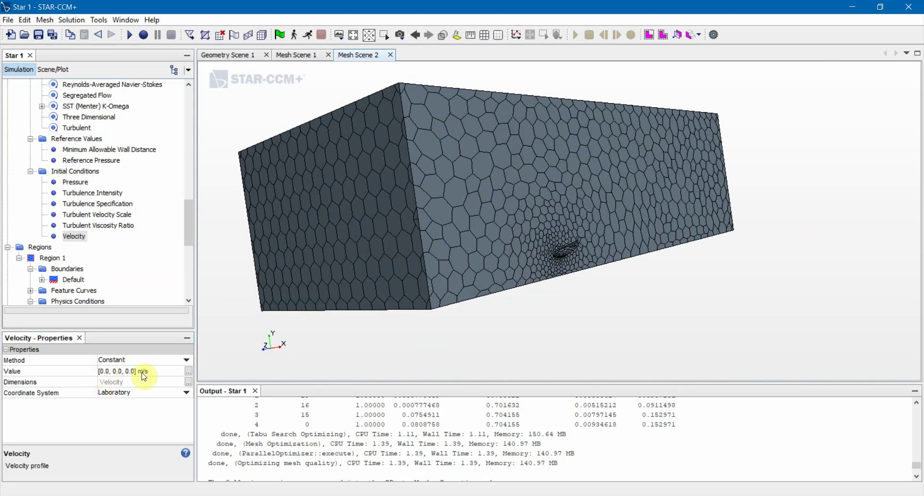
{"action": "scroll", "coordinate": [427, 259], "scroll_direction": "up", "scroll_amount": 2}
{"action": "scroll", "coordinate": [389, 262], "scroll_direction": "up", "scroll_amount": 2}
{"action": "scroll", "coordinate": [389, 262], "scroll_direction": "up", "scroll_amount": 2}
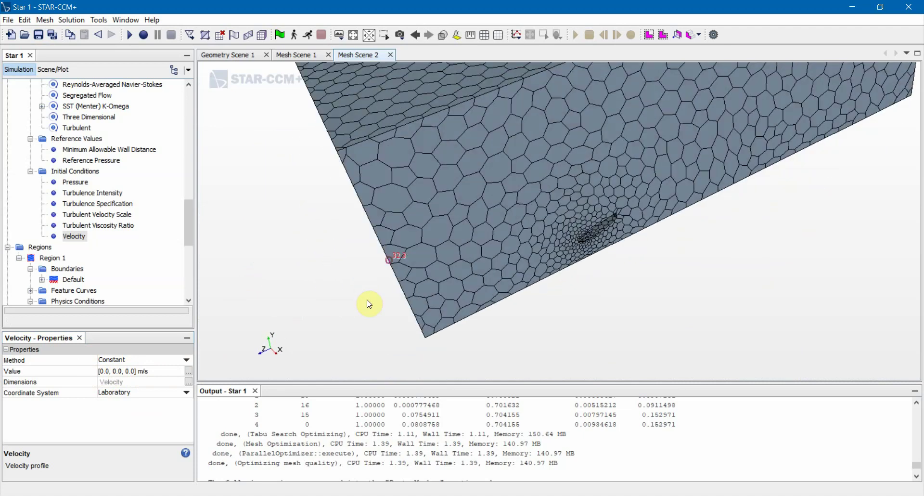
{"action": "mouse_move", "coordinate": [369, 304]}
{"action": "left_mouse_down"}
{"action": "mouse_move", "coordinate": [388, 326]}
{"action": "mouse_move", "coordinate": [404, 320]}
{"action": "left_mouse_up"}
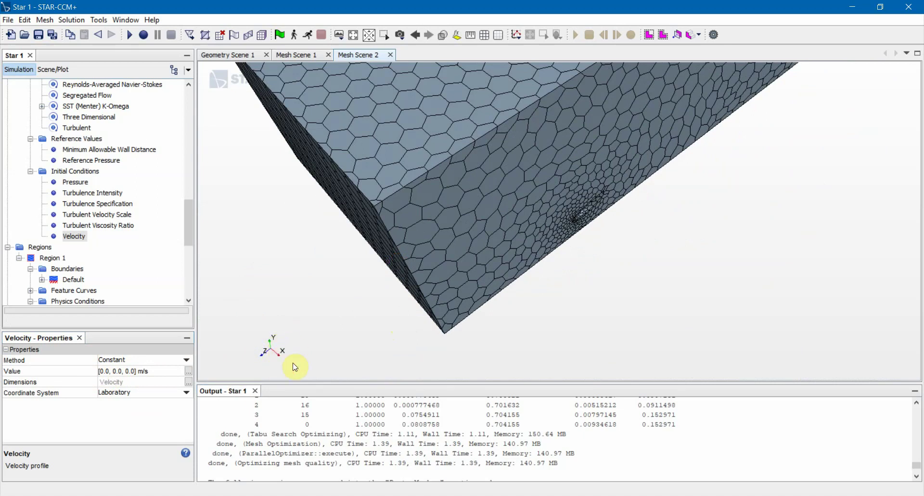
{"action": "mouse_move", "coordinate": [292, 359]}
{"action": "left_mouse_down"}
{"action": "mouse_move", "coordinate": [427, 270]}
{"action": "mouse_move", "coordinate": [434, 256]}
{"action": "left_mouse_up"}
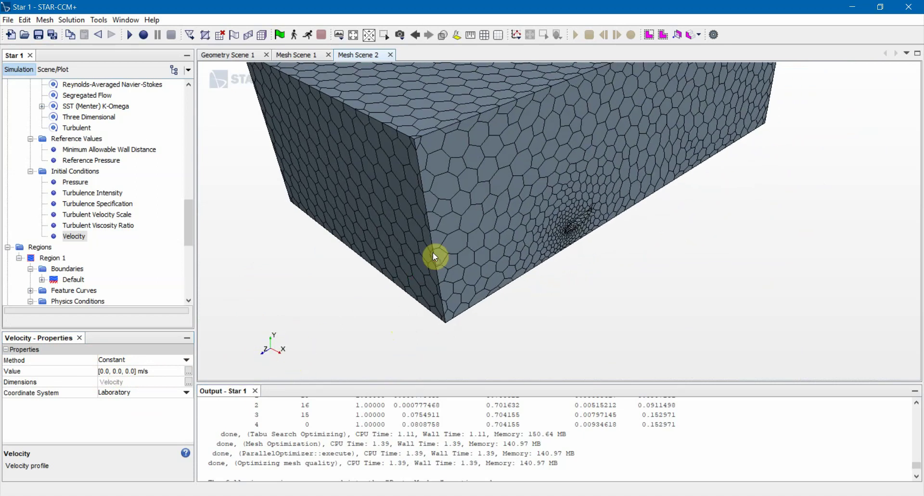
{"action": "mouse_move", "coordinate": [295, 350]}
{"action": "left_mouse_down"}
{"action": "mouse_move", "coordinate": [548, 251]}
{"action": "mouse_move", "coordinate": [524, 245]}
{"action": "left_mouse_up"}
{"action": "mouse_move", "coordinate": [529, 242]}
{"action": "right_mouse_down"}
{"action": "mouse_move", "coordinate": [572, 223]}
{"action": "mouse_move", "coordinate": [740, 212]}
{"action": "mouse_move", "coordinate": [473, 235]}
{"action": "right_mouse_up"}
{"action": "left_click_drag", "start_coordinate": [478, 239], "coordinate": [231, 291]}
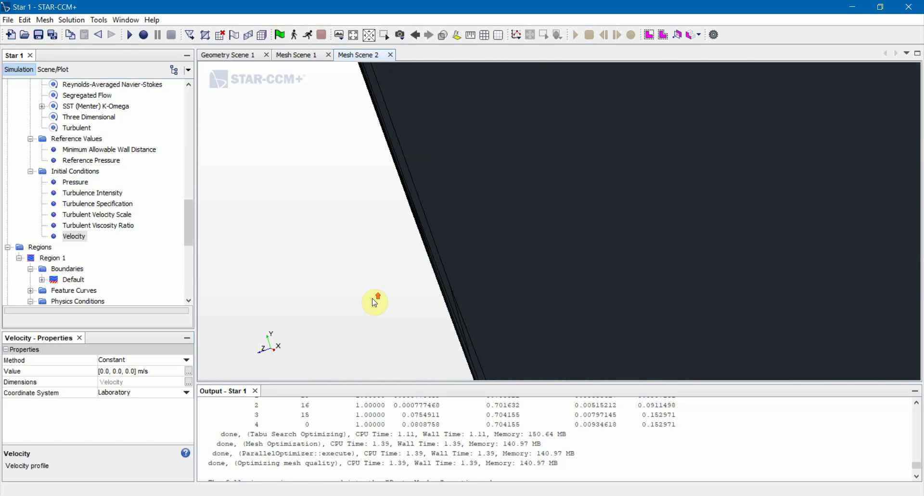
{"action": "mouse_move", "coordinate": [376, 300]}
{"action": "left_mouse_down"}
{"action": "mouse_move", "coordinate": [377, 314]}
{"action": "mouse_move", "coordinate": [418, 302]}
{"action": "left_mouse_up"}
{"action": "scroll", "coordinate": [418, 301], "scroll_direction": "down", "scroll_amount": 5}
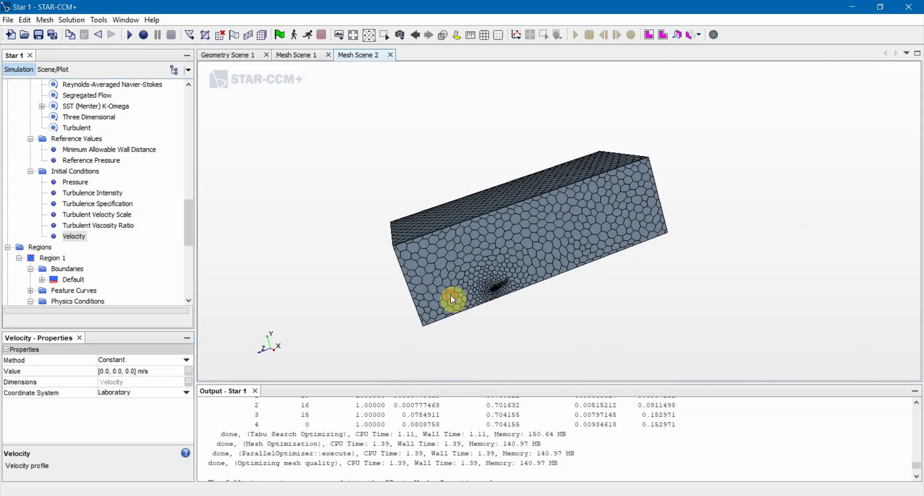
{"action": "scroll", "coordinate": [451, 295], "scroll_direction": "down", "scroll_amount": 3}
{"action": "scroll", "coordinate": [452, 272], "scroll_direction": "down", "scroll_amount": 2}
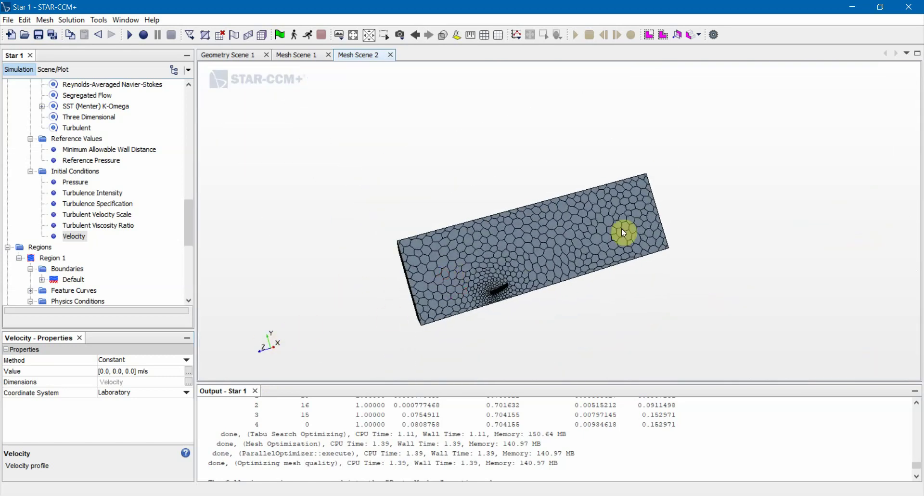
{"action": "mouse_move", "coordinate": [470, 272]}
{"action": "left_mouse_down"}
{"action": "mouse_move", "coordinate": [625, 268]}
{"action": "mouse_move", "coordinate": [489, 243]}
{"action": "mouse_move", "coordinate": [519, 308]}
{"action": "mouse_move", "coordinate": [383, 241]}
{"action": "mouse_move", "coordinate": [380, 254]}
{"action": "mouse_move", "coordinate": [350, 237]}
{"action": "mouse_move", "coordinate": [369, 246]}
{"action": "mouse_move", "coordinate": [459, 182]}
{"action": "mouse_move", "coordinate": [422, 236]}
{"action": "mouse_move", "coordinate": [422, 315]}
{"action": "mouse_move", "coordinate": [294, 339]}
{"action": "left_mouse_up"}
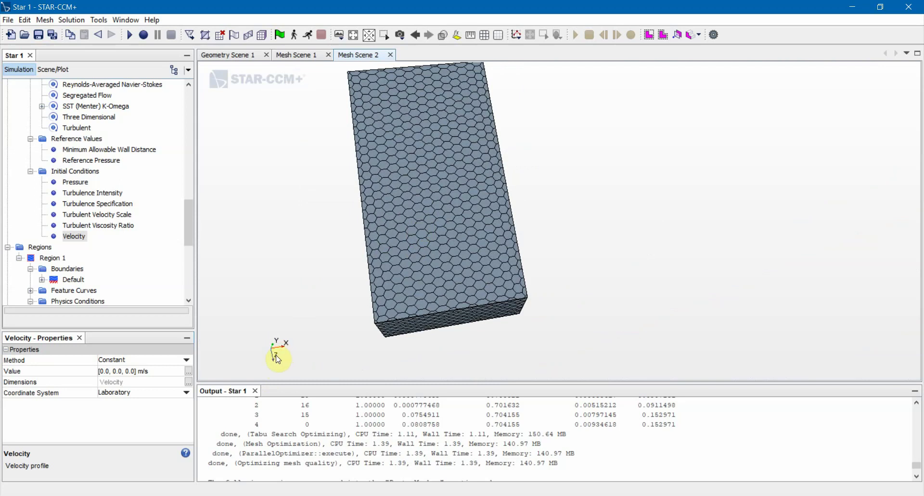
{"action": "left_click", "coordinate": [107, 371]}
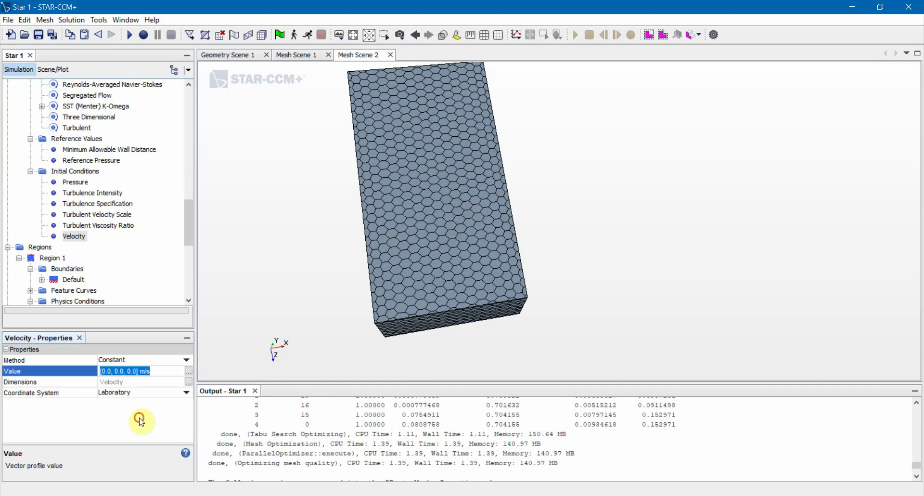
{"action": "left_click", "coordinate": [180, 359]}
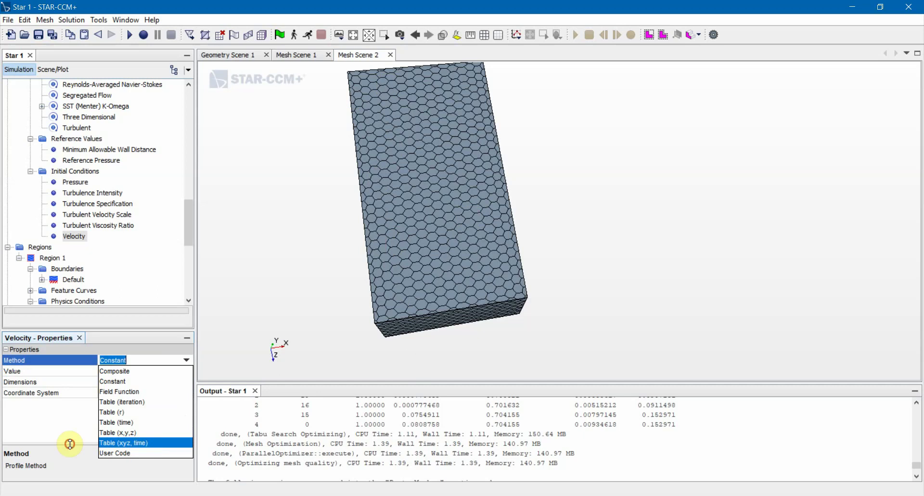
{"action": "left_click", "coordinate": [187, 379]}
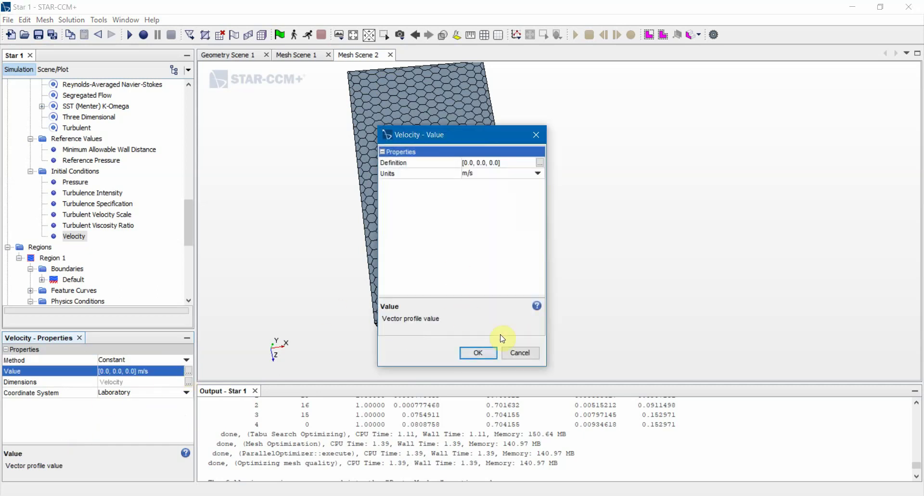
{"action": "left_click", "coordinate": [521, 352]}
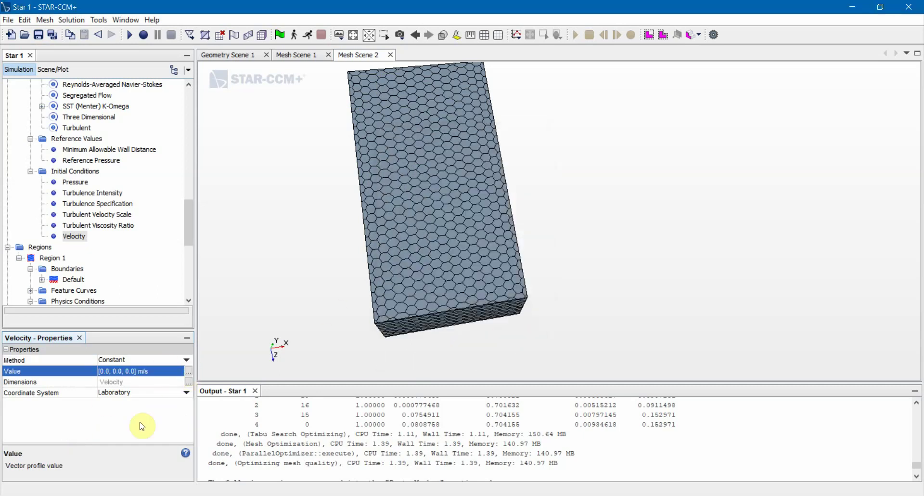
{"action": "left_click", "coordinate": [140, 402]}
{"action": "mouse_move", "coordinate": [444, 252]}
{"action": "left_mouse_down"}
{"action": "mouse_move", "coordinate": [521, 186]}
{"action": "mouse_move", "coordinate": [478, 275]}
{"action": "mouse_move", "coordinate": [450, 229]}
{"action": "mouse_move", "coordinate": [498, 244]}
{"action": "mouse_move", "coordinate": [541, 235]}
{"action": "mouse_move", "coordinate": [516, 239]}
{"action": "left_mouse_up"}
{"action": "scroll", "coordinate": [527, 240], "scroll_direction": "up", "scroll_amount": 5}
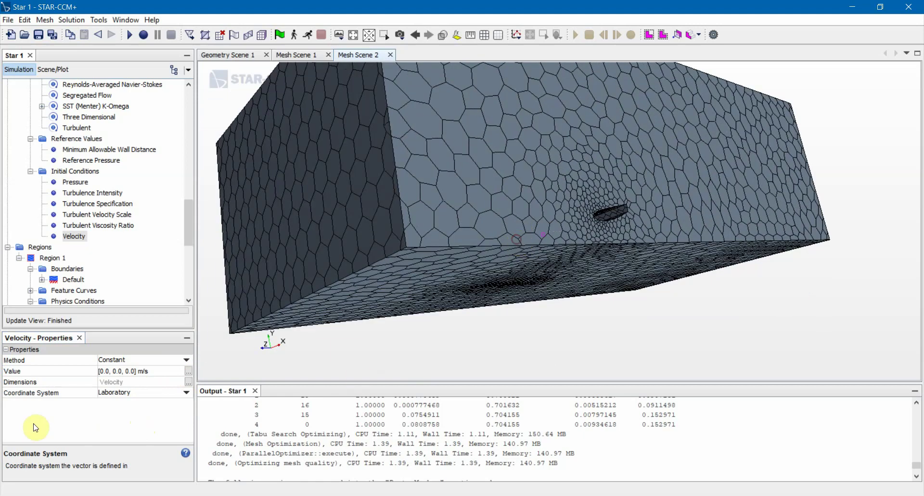
Enter initial velocity [0, 0, -15.646] m/s and confirm it in the properties
{"action": "left_click", "coordinate": [156, 373]}
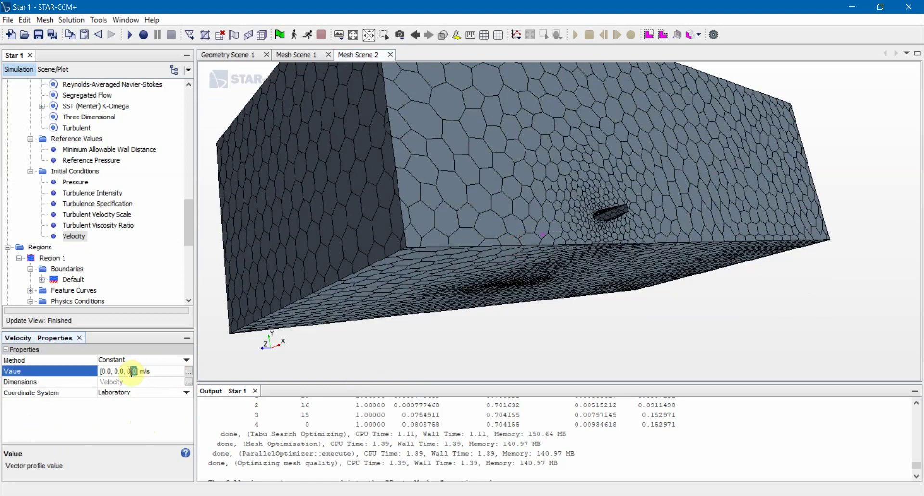
{"action": "type", "text": "-15."}
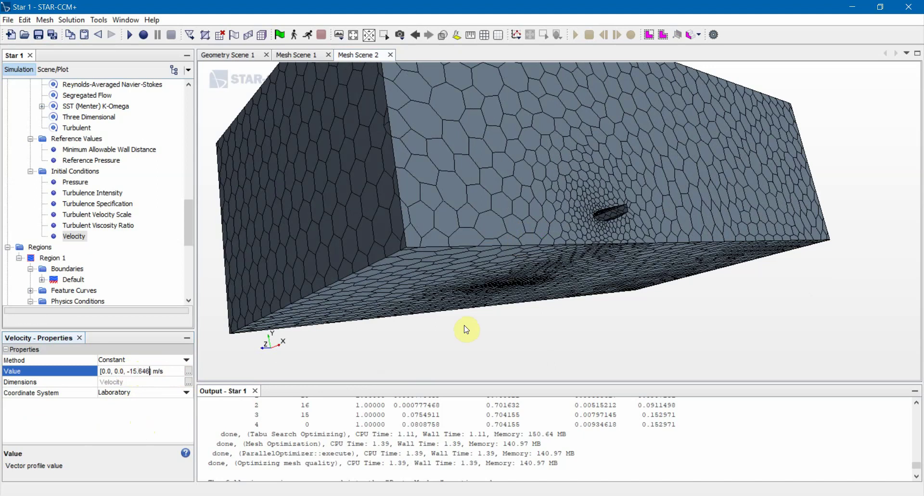
{"action": "left_click", "coordinate": [465, 327]}
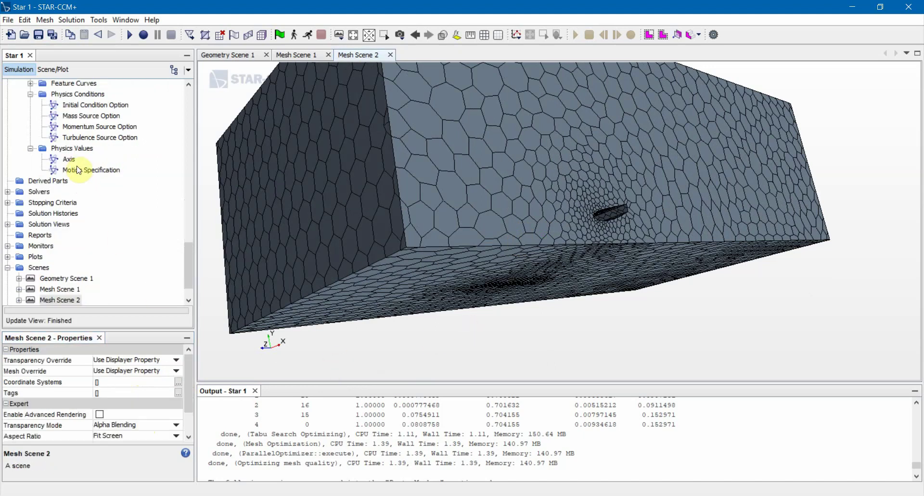
{"action": "scroll", "coordinate": [81, 171], "scroll_direction": "up", "scroll_amount": 3}
{"action": "scroll", "coordinate": [82, 179], "scroll_direction": "up", "scroll_amount": 2}
{"action": "left_click", "coordinate": [80, 182]}
Rotate, pan and zoom the mesh view to inspect the slab's cells
{"action": "scroll", "coordinate": [435, 228], "scroll_direction": "up", "scroll_amount": 3}
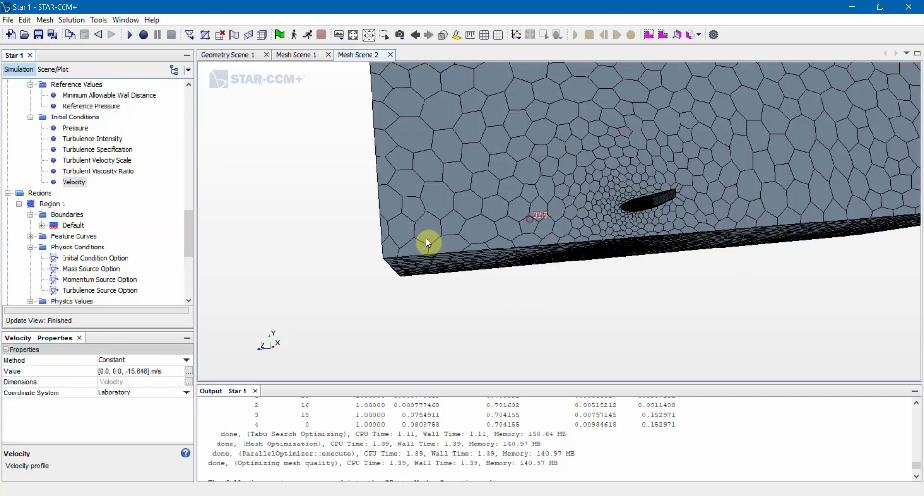
{"action": "scroll", "coordinate": [427, 242], "scroll_direction": "up", "scroll_amount": 2}
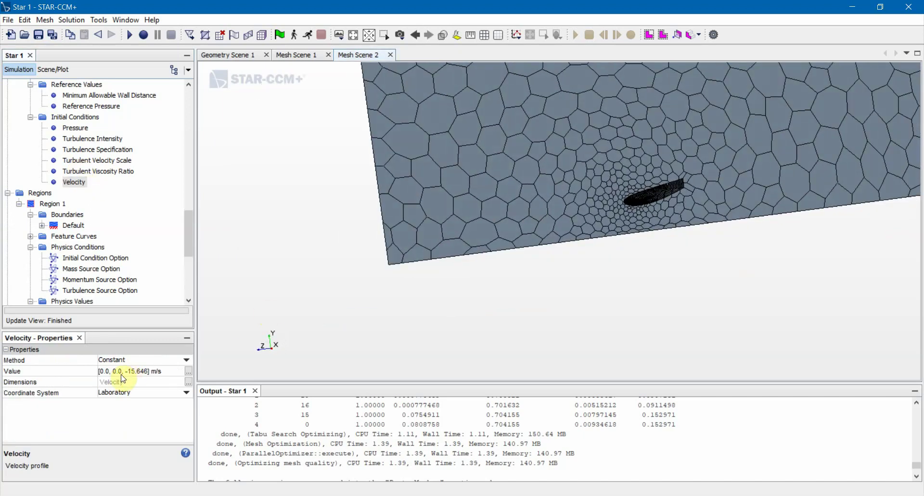
{"action": "scroll", "coordinate": [532, 260], "scroll_direction": "up", "scroll_amount": 1}
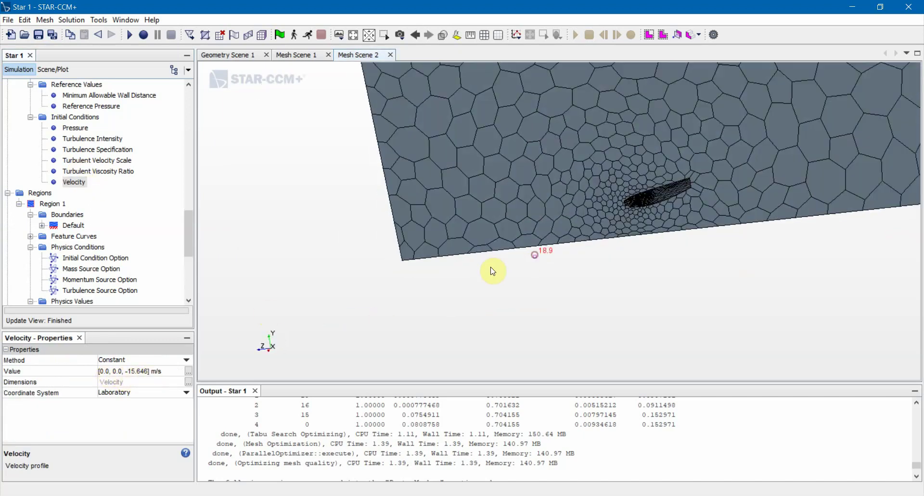
{"action": "left_click_drag", "start_coordinate": [492, 271], "coordinate": [651, 278]}
{"action": "scroll", "coordinate": [604, 274], "scroll_direction": "down", "scroll_amount": 5}
{"action": "middle_click_drag", "start_coordinate": [554, 209], "coordinate": [532, 284]}
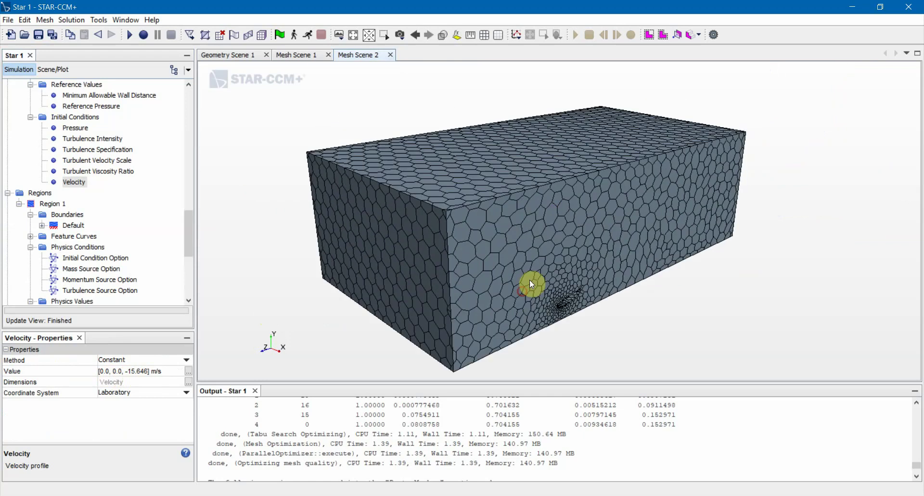
{"action": "middle_click_drag", "start_coordinate": [531, 254], "coordinate": [434, 215]}
{"action": "scroll", "coordinate": [448, 226], "scroll_direction": "up", "scroll_amount": 3}
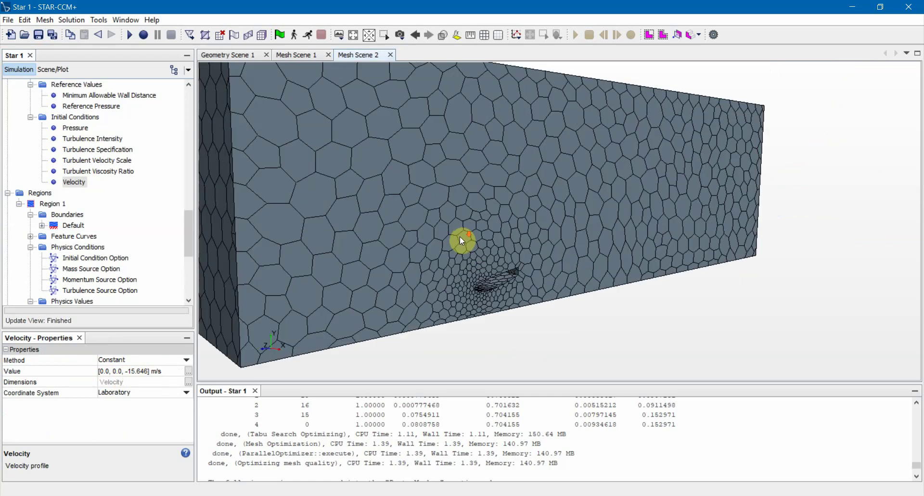
{"action": "scroll", "coordinate": [482, 240], "scroll_direction": "up", "scroll_amount": 3}
{"action": "scroll", "coordinate": [500, 249], "scroll_direction": "up", "scroll_amount": 3}
{"action": "scroll", "coordinate": [423, 264], "scroll_direction": "up", "scroll_amount": 2}
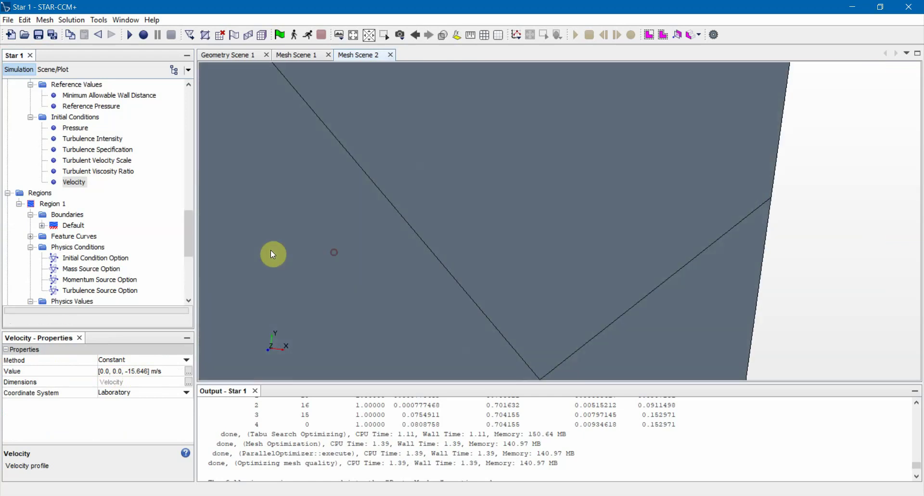
{"action": "scroll", "coordinate": [450, 298], "scroll_direction": "down", "scroll_amount": 2}
{"action": "scroll", "coordinate": [450, 299], "scroll_direction": "up", "scroll_amount": 3}
{"action": "scroll", "coordinate": [475, 308], "scroll_direction": "up", "scroll_amount": 3}
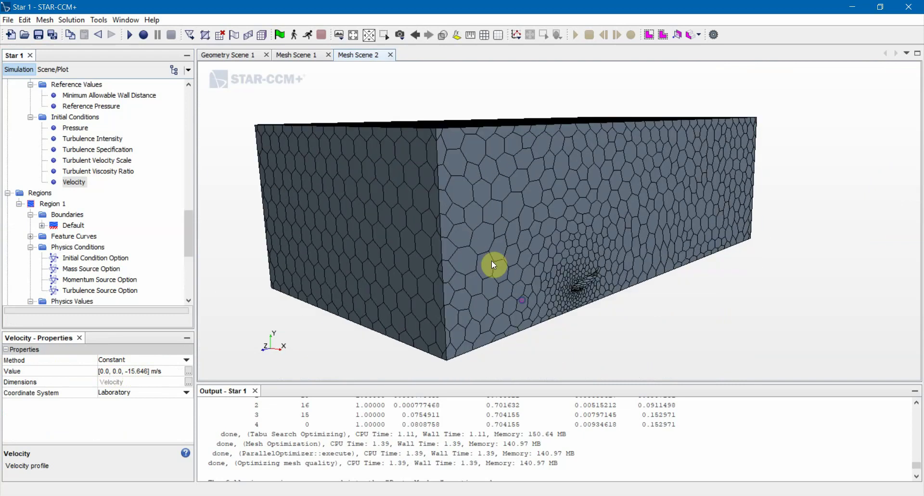
{"action": "scroll", "coordinate": [110, 193], "scroll_direction": "up", "scroll_amount": 5}
{"action": "scroll", "coordinate": [104, 198], "scroll_direction": "up", "scroll_amount": 3}
{"action": "scroll", "coordinate": [101, 202], "scroll_direction": "down", "scroll_amount": 1}
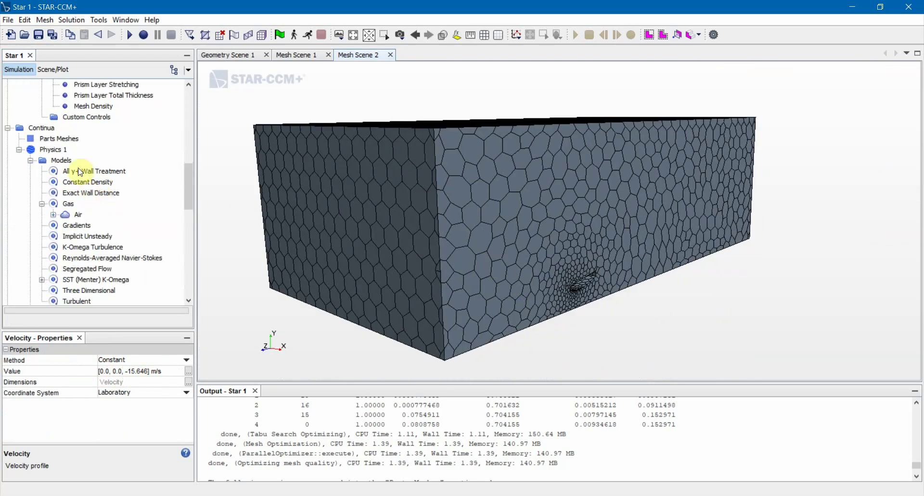
{"action": "scroll", "coordinate": [72, 166], "scroll_direction": "down", "scroll_amount": 8}
{"action": "scroll", "coordinate": [59, 157], "scroll_direction": "down", "scroll_amount": 3}
{"action": "scroll", "coordinate": [65, 152], "scroll_direction": "up", "scroll_amount": 3}
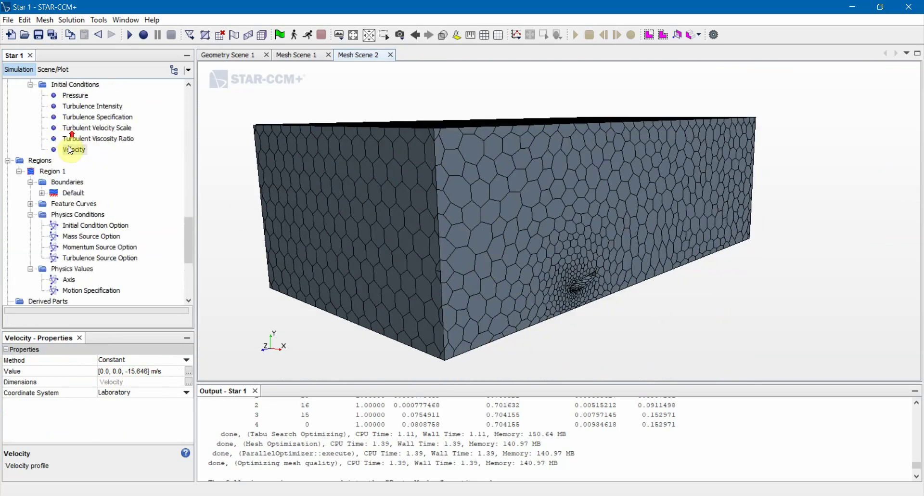
{"action": "left_click", "coordinate": [71, 192]}
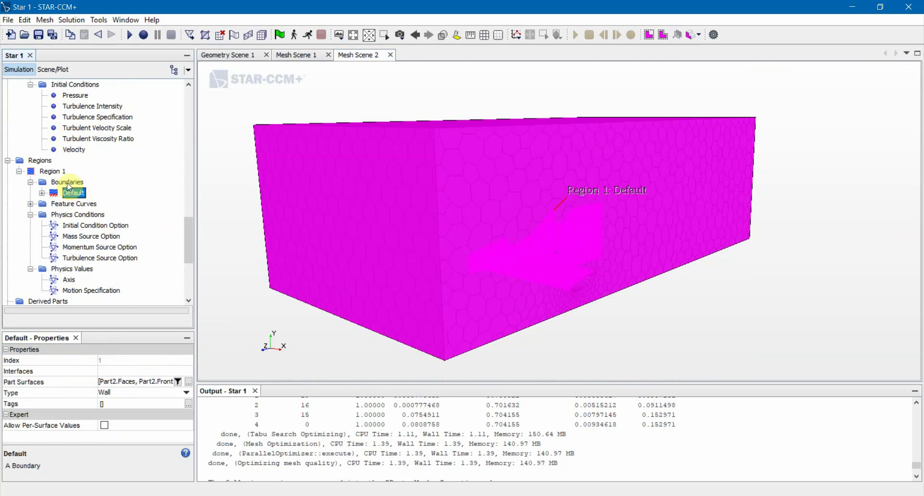
{"action": "left_click", "coordinate": [448, 212]}
{"action": "scroll", "coordinate": [509, 266], "scroll_direction": "down", "scroll_amount": 2}
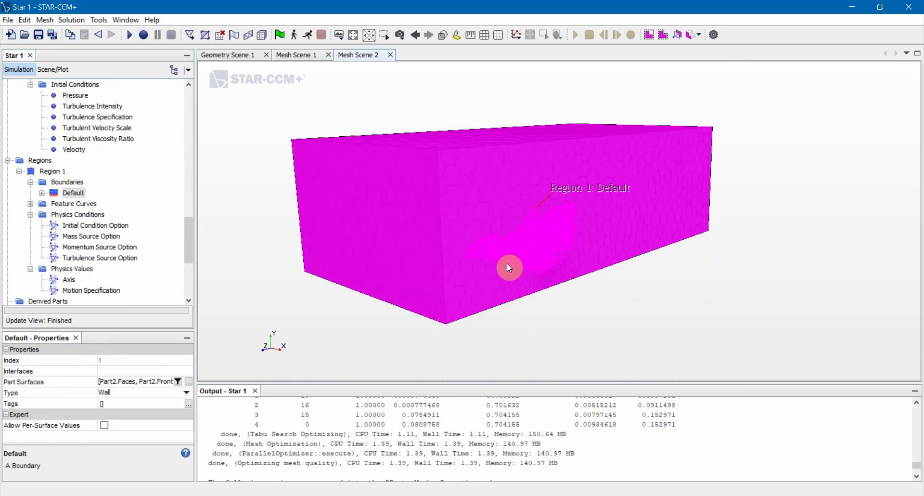
{"action": "left_click", "coordinate": [308, 307]}
{"action": "scroll", "coordinate": [501, 229], "scroll_direction": "up", "scroll_amount": 2}
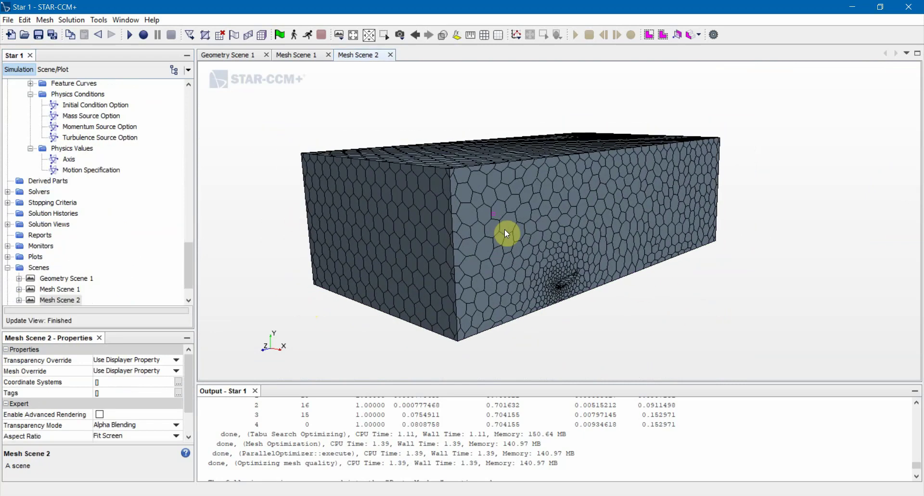